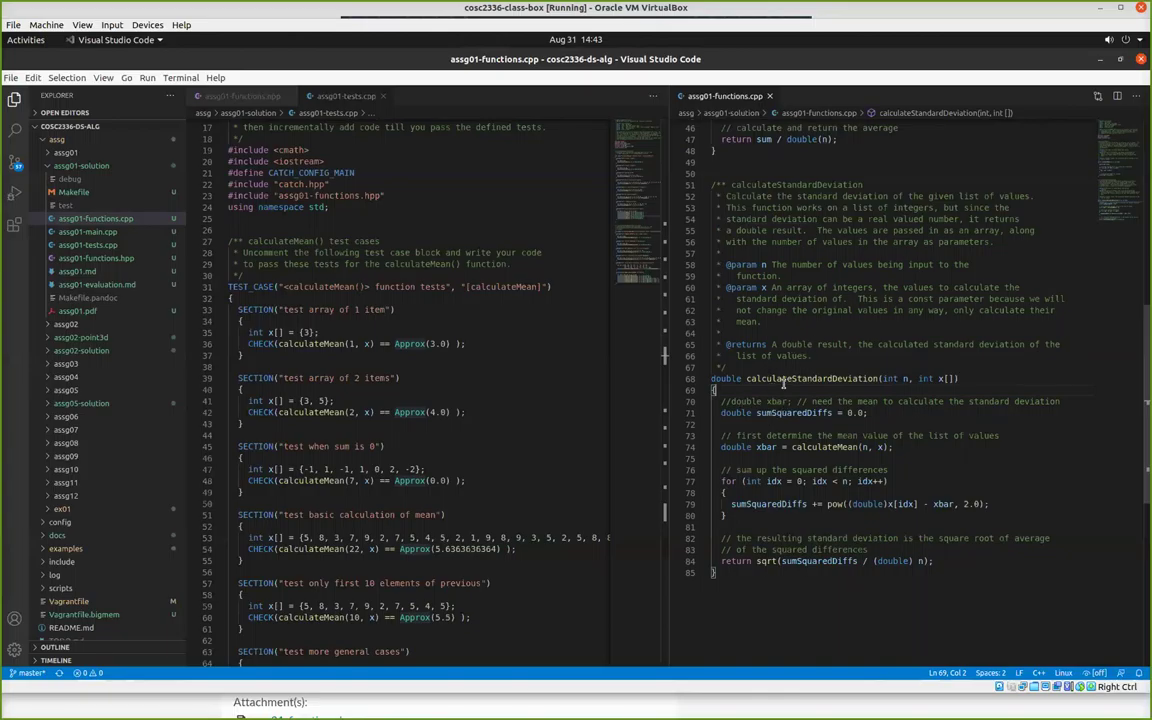
Examine the calculateStandardDeviation function and its sumSquaredDiffs variable in assg01-functions.cpp
double_click(784, 379)
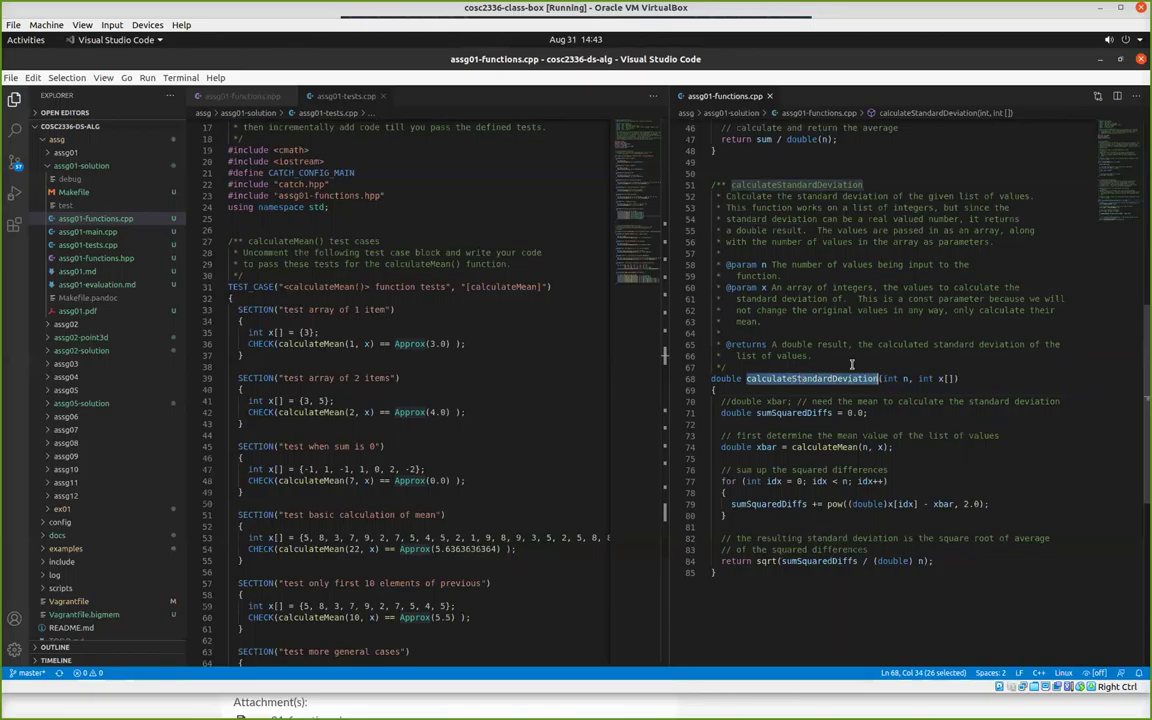
double_click(800, 413)
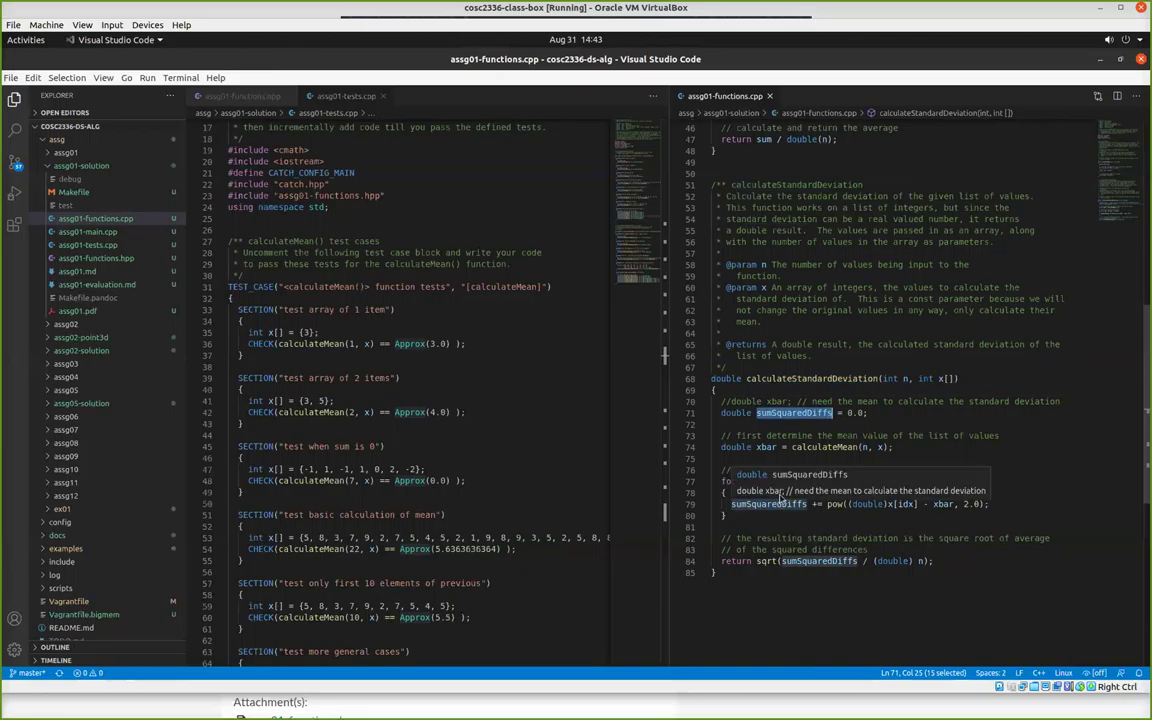
click(803, 366)
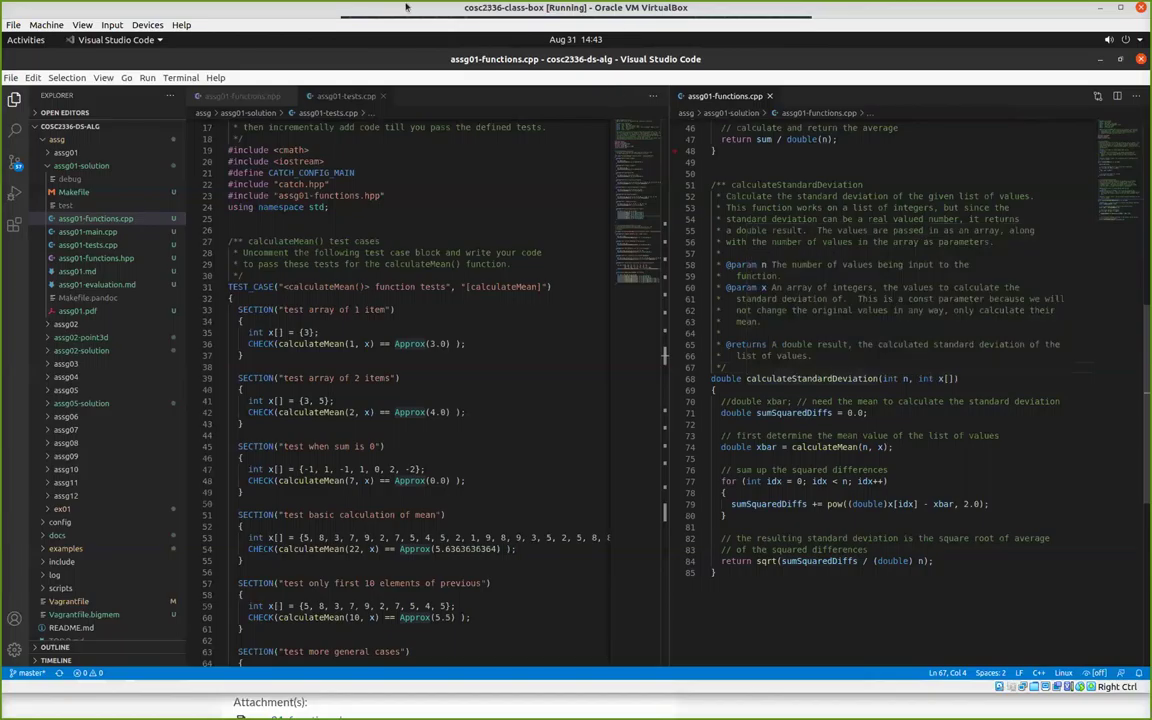
Switch to the course homepage in Firefox and review the announcements on Assignment 01 coding style, uninitialized variables and the build environment update
key(alt+Tab)
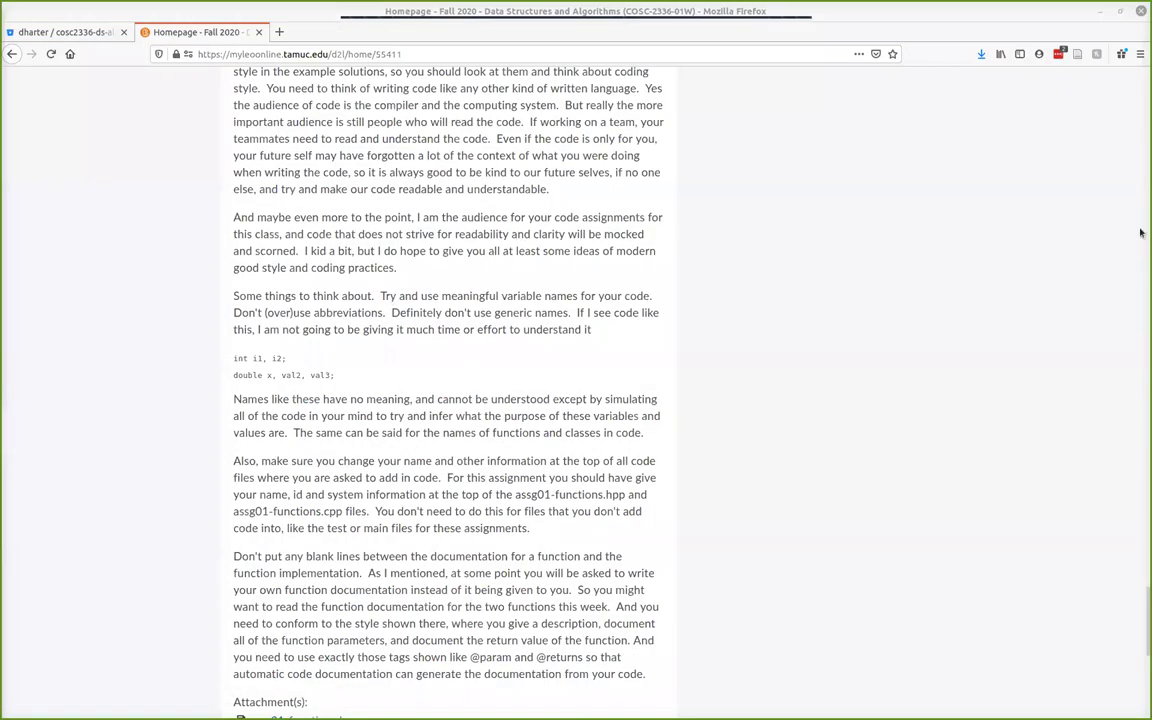
scroll(1128, 594, down, 3)
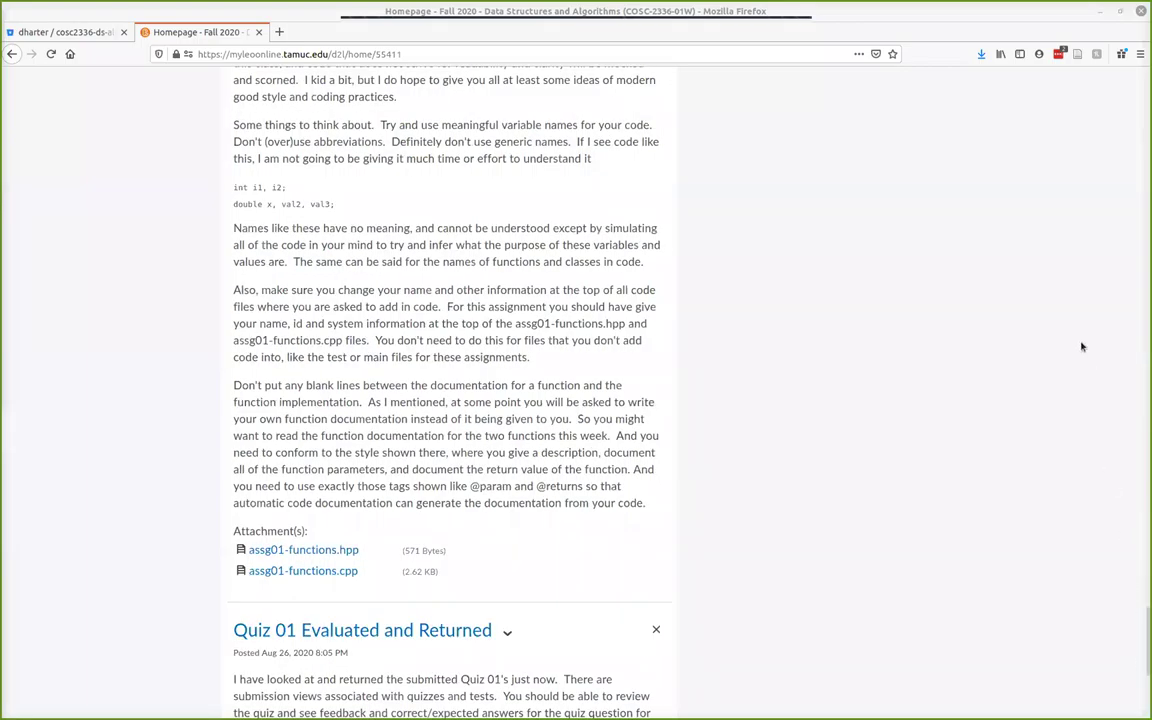
scroll(960, 300, up, 10)
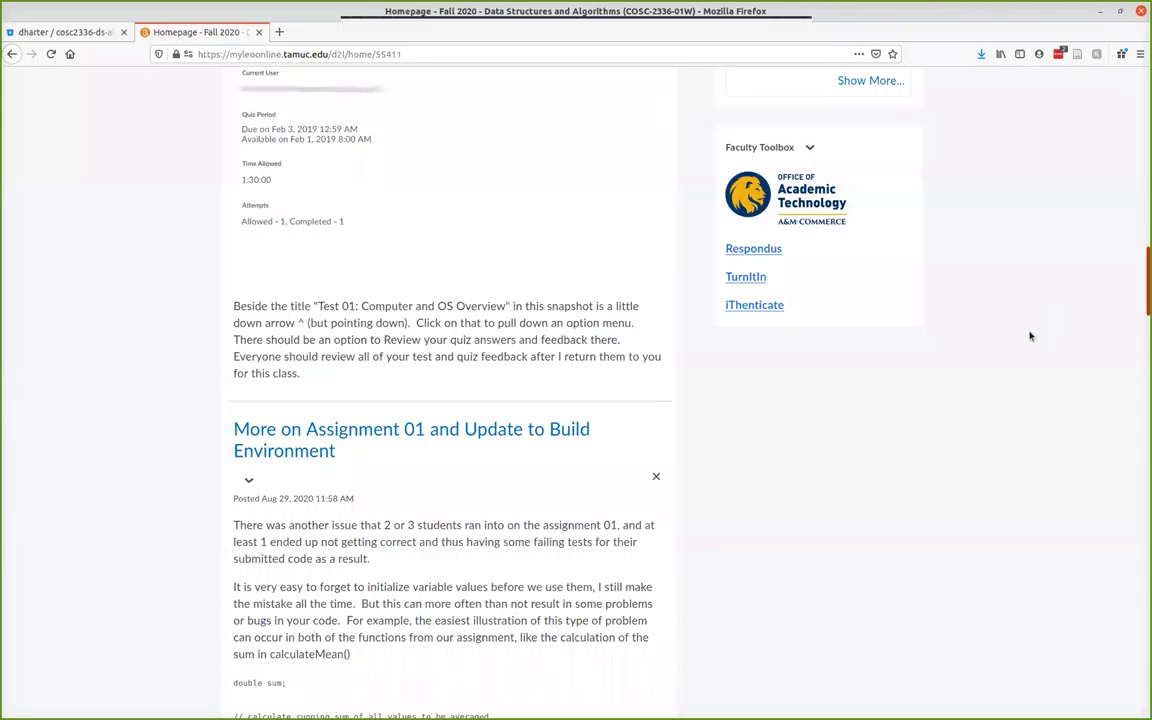
scroll(1031, 337, down, 3)
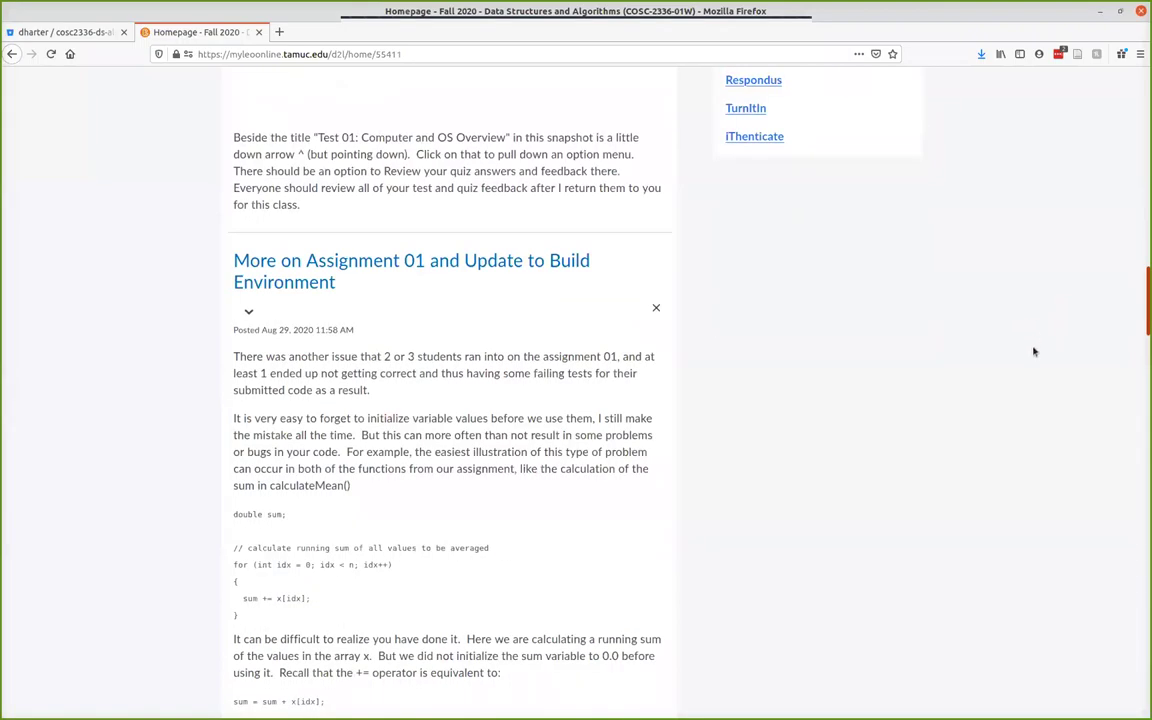
scroll(980, 370, down, 3)
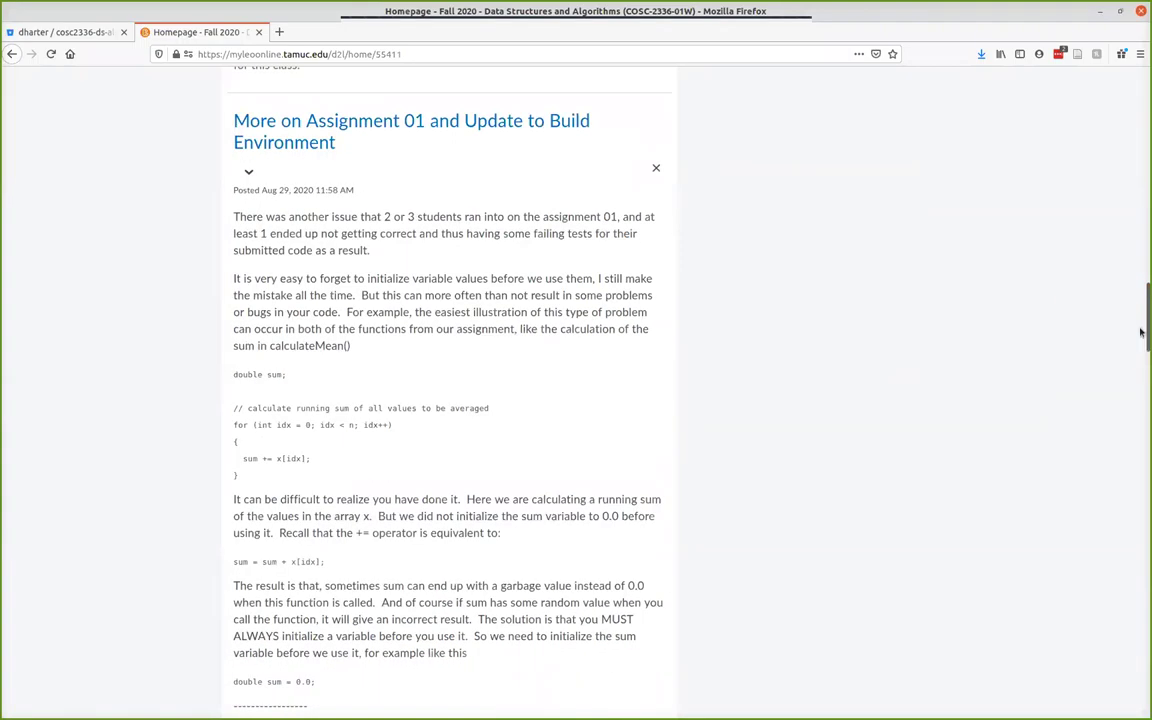
scroll(1140, 370, down, 5)
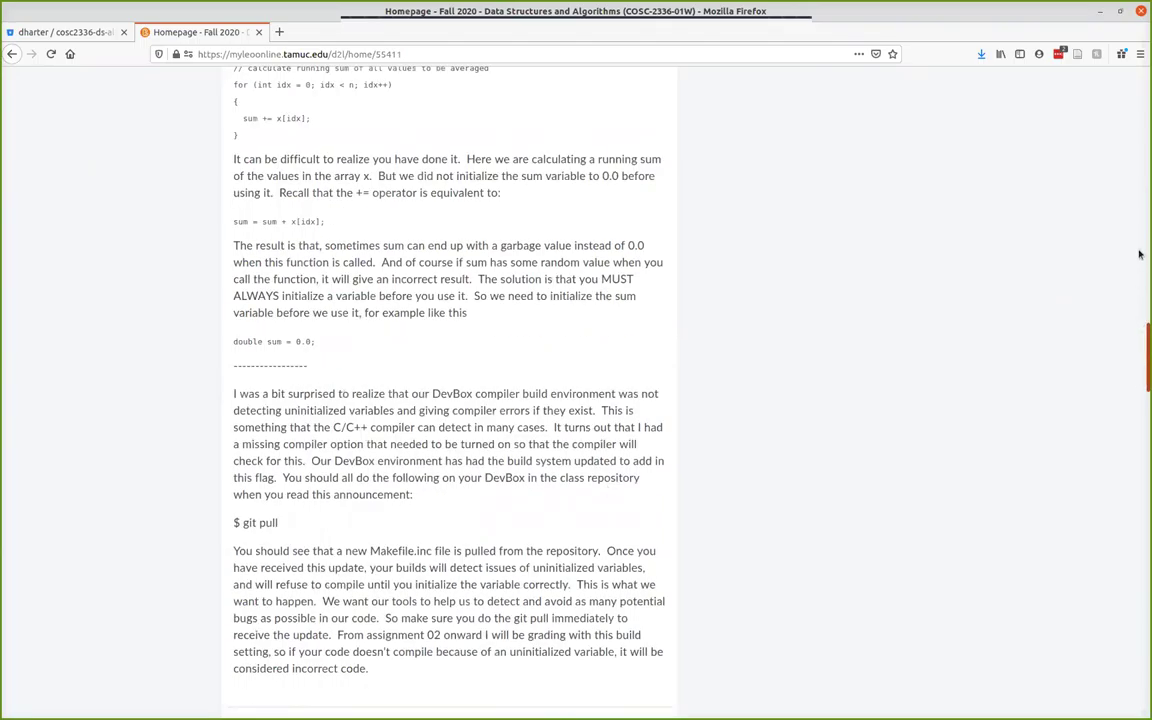
scroll(1028, 229, up, 10)
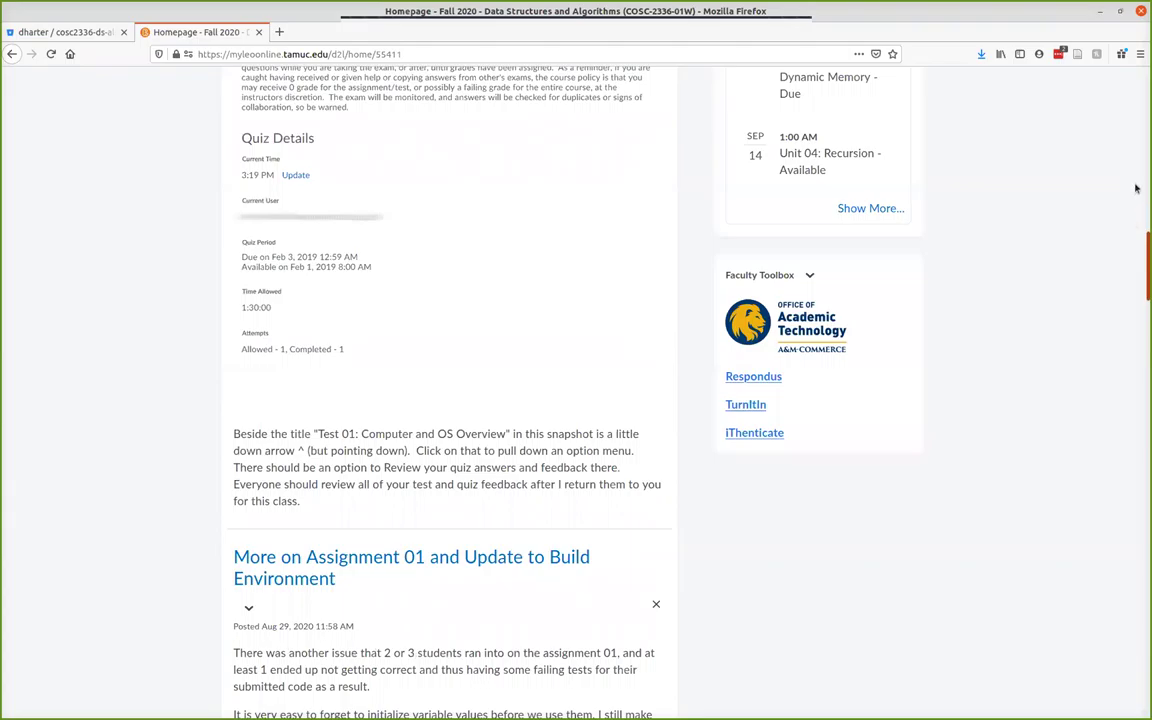
scroll(1137, 185, up, 10)
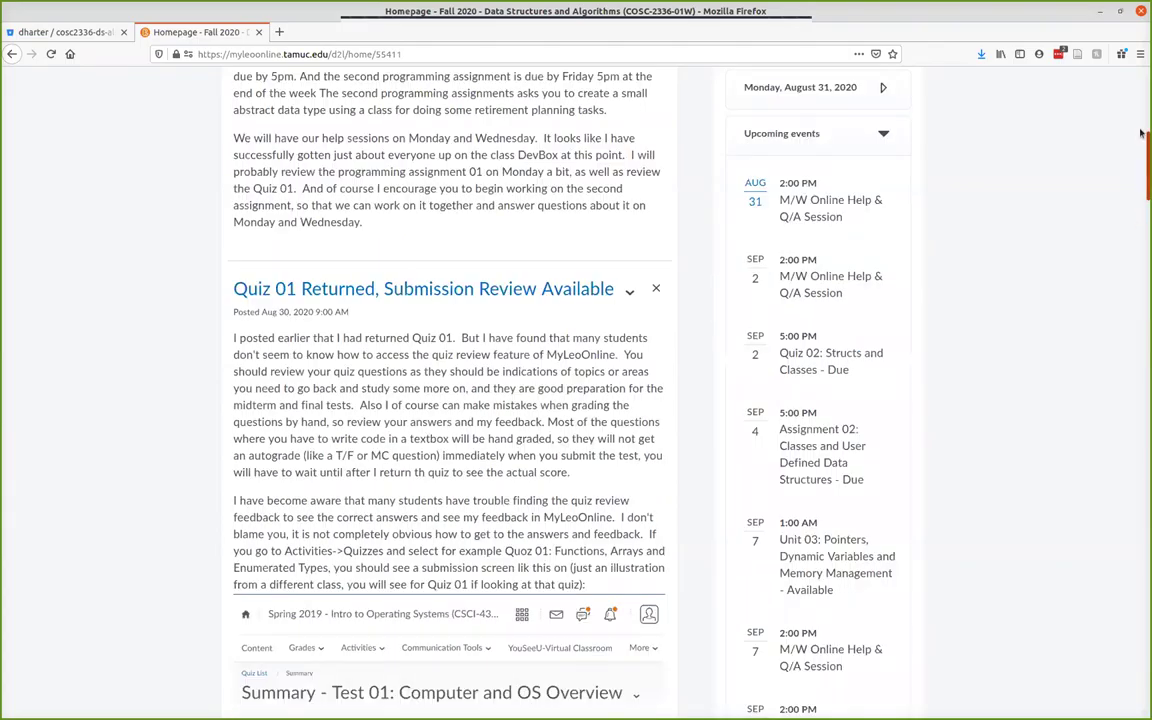
scroll(385, 352, up, 5)
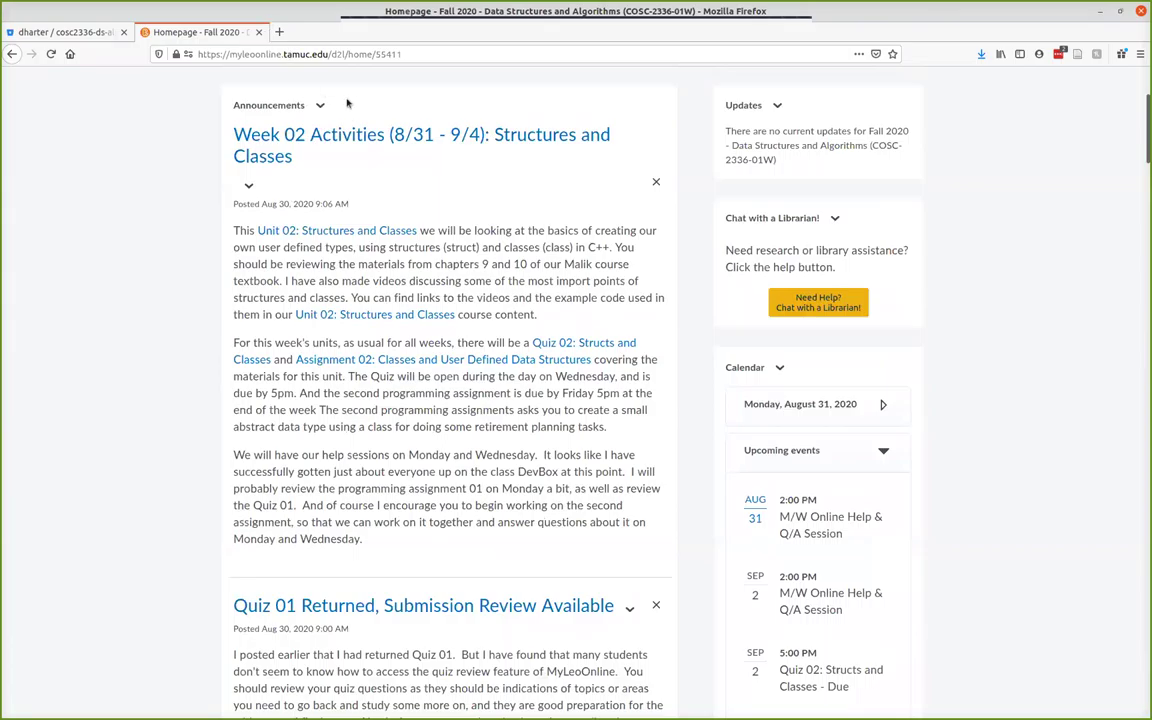
Open Quiz 01: Functions, Arrays and Enumerated Types for editing from the course's list of quizzes
scroll(368, 152, up, 3)
click(372, 142)
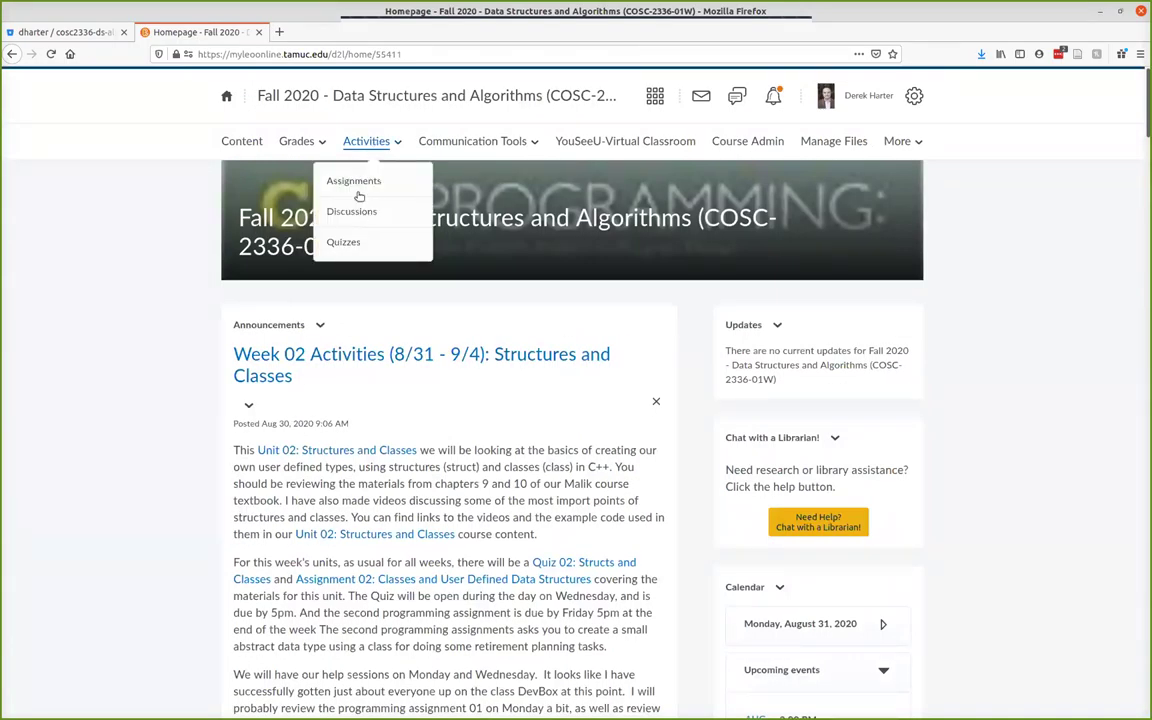
click(343, 242)
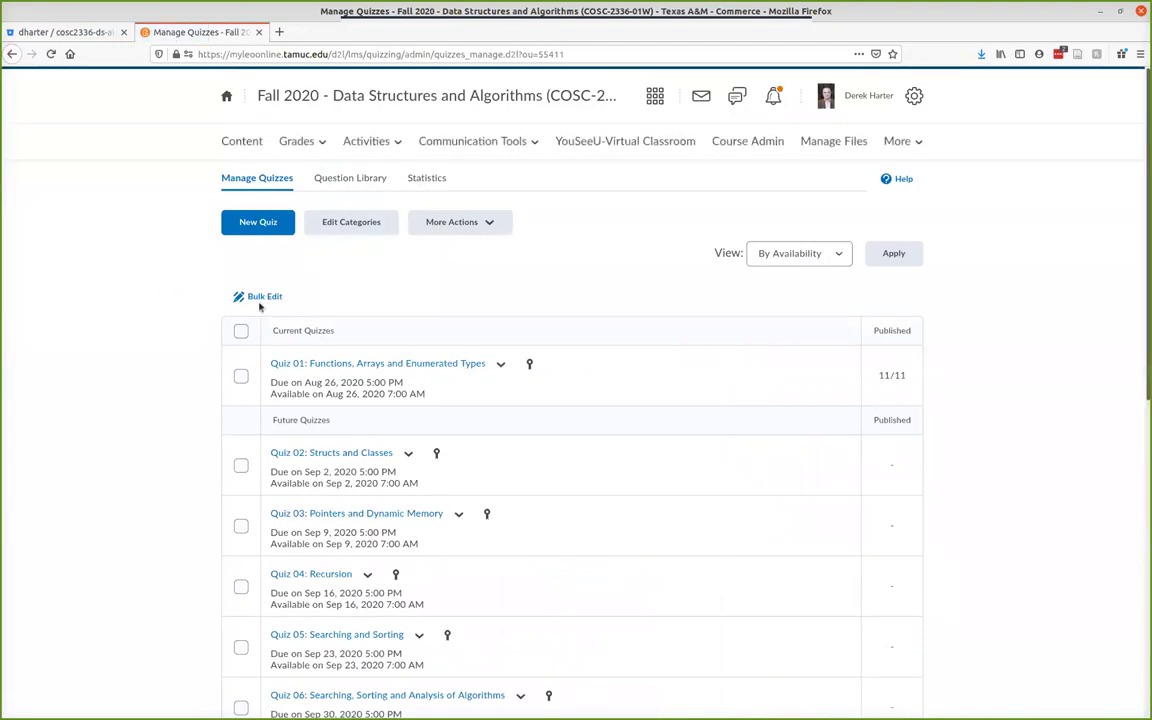
click(500, 364)
click(509, 405)
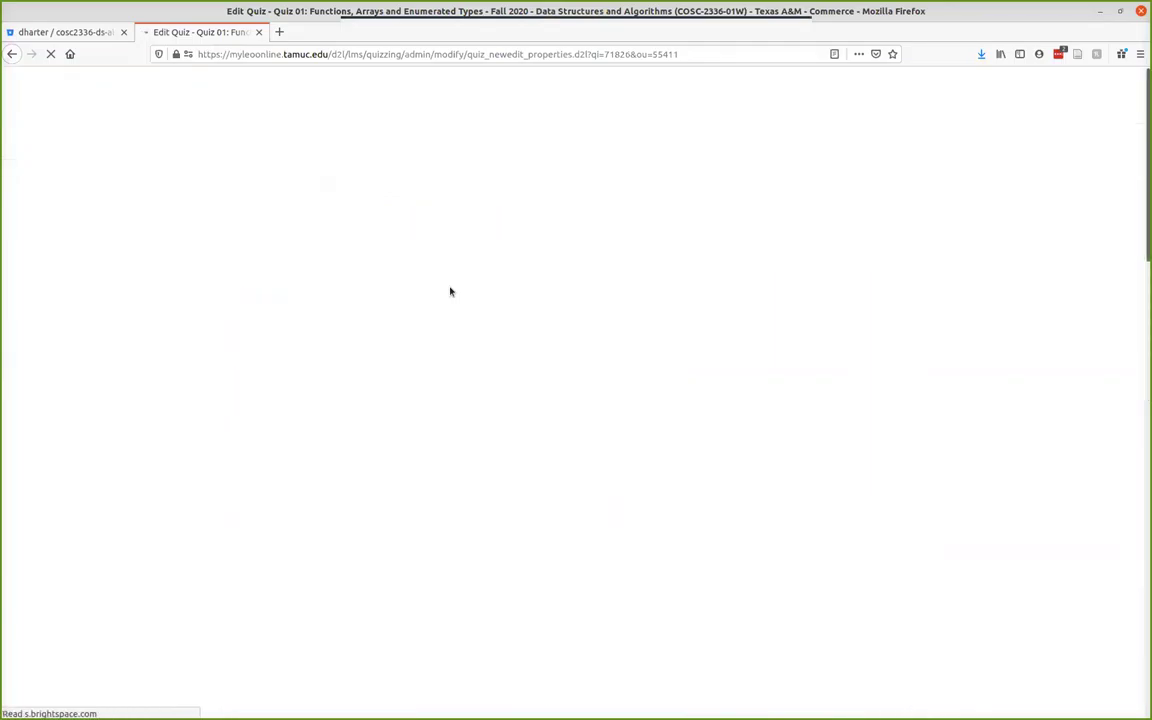
Open the quiz's questions for adding and editing, and continue despite the existing student attempts
scroll(132, 320, down, 2)
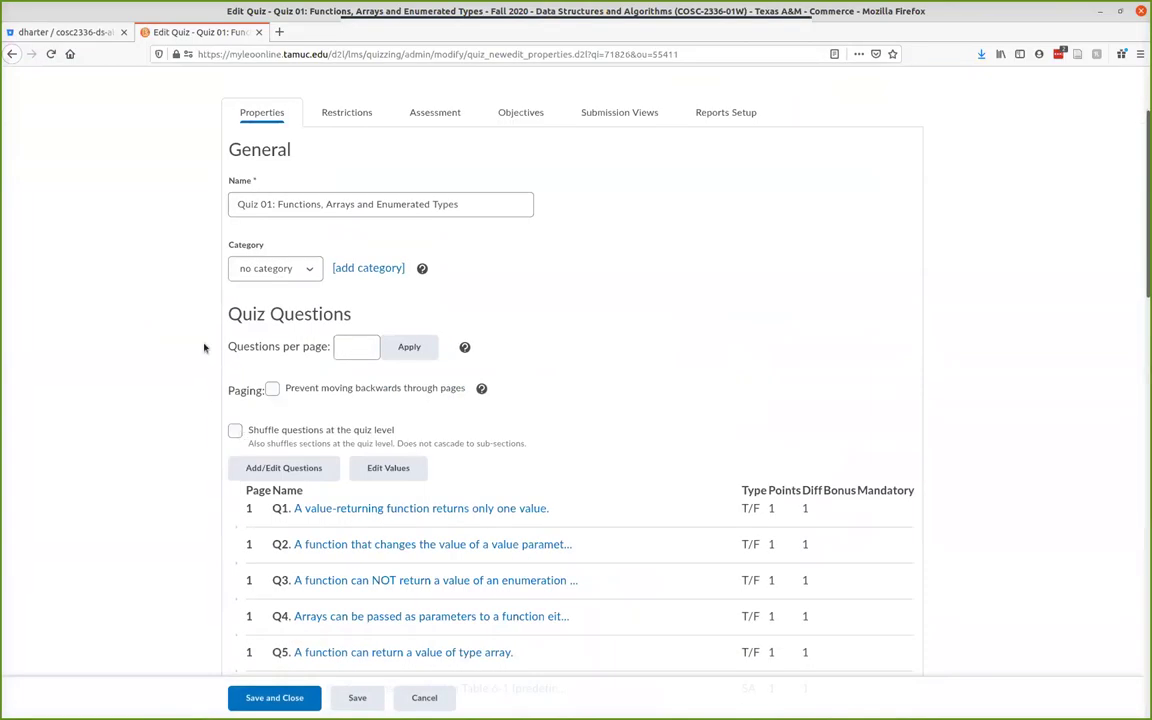
scroll(522, 335, down, 3)
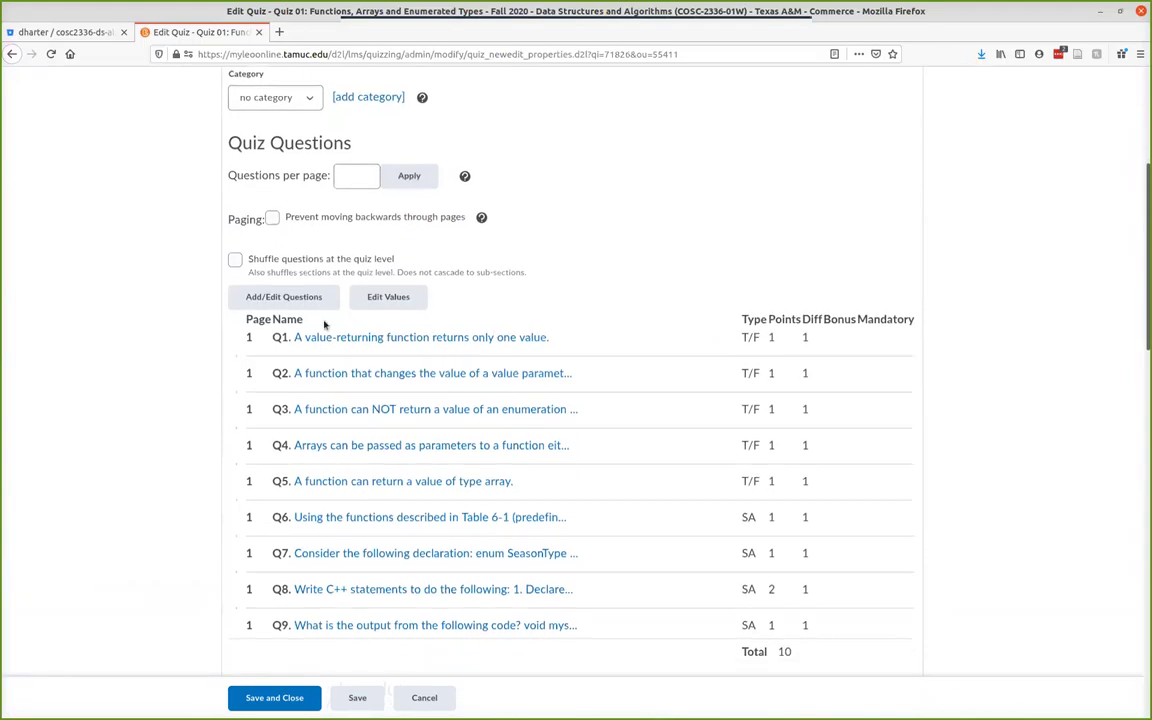
click(300, 300)
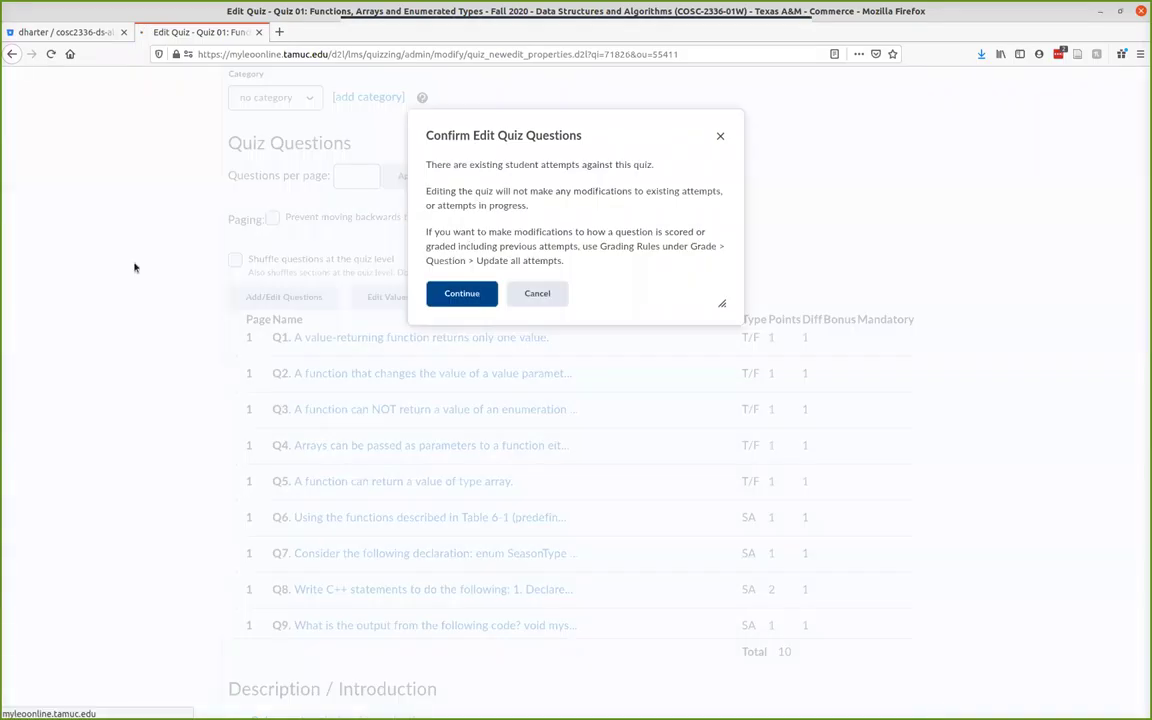
key(Return)
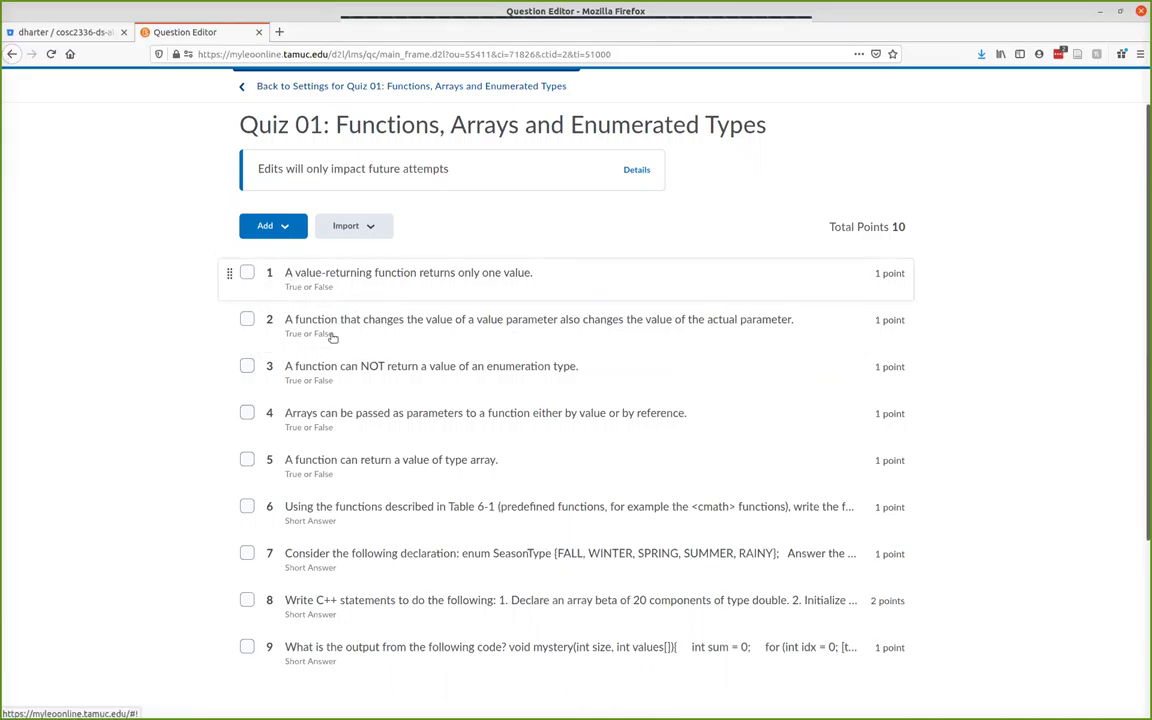
Look at question 5 on whether a function can return an array, and return to the question list
click(358, 507)
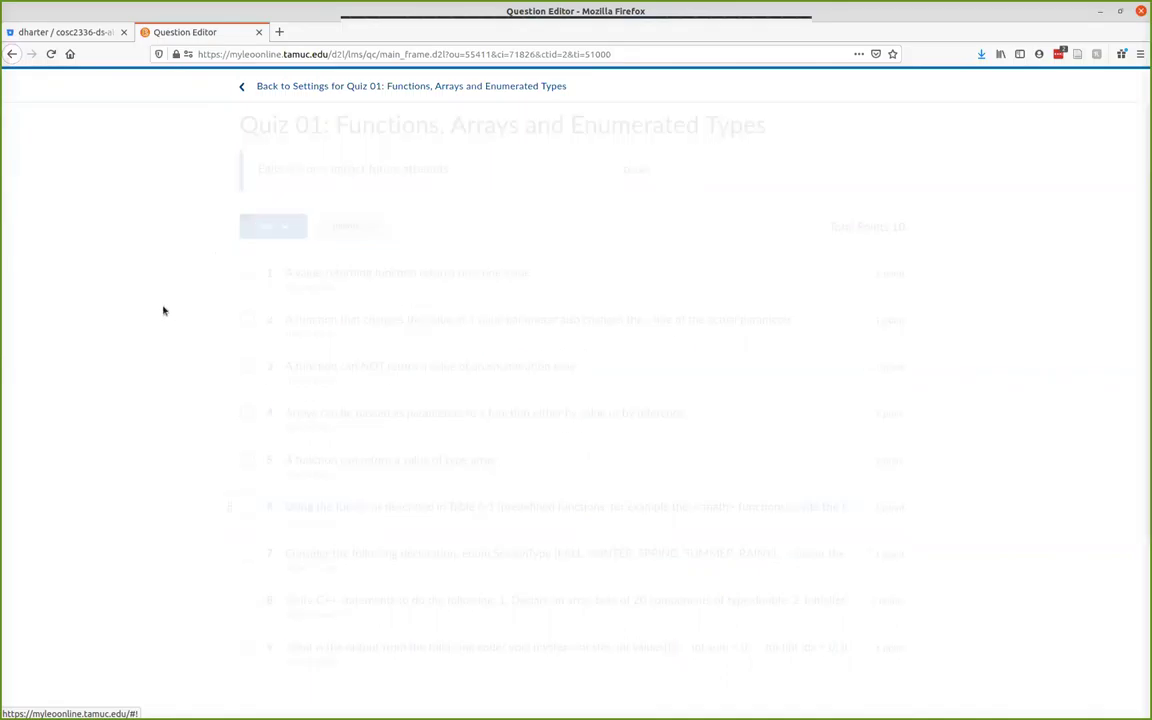
click(243, 87)
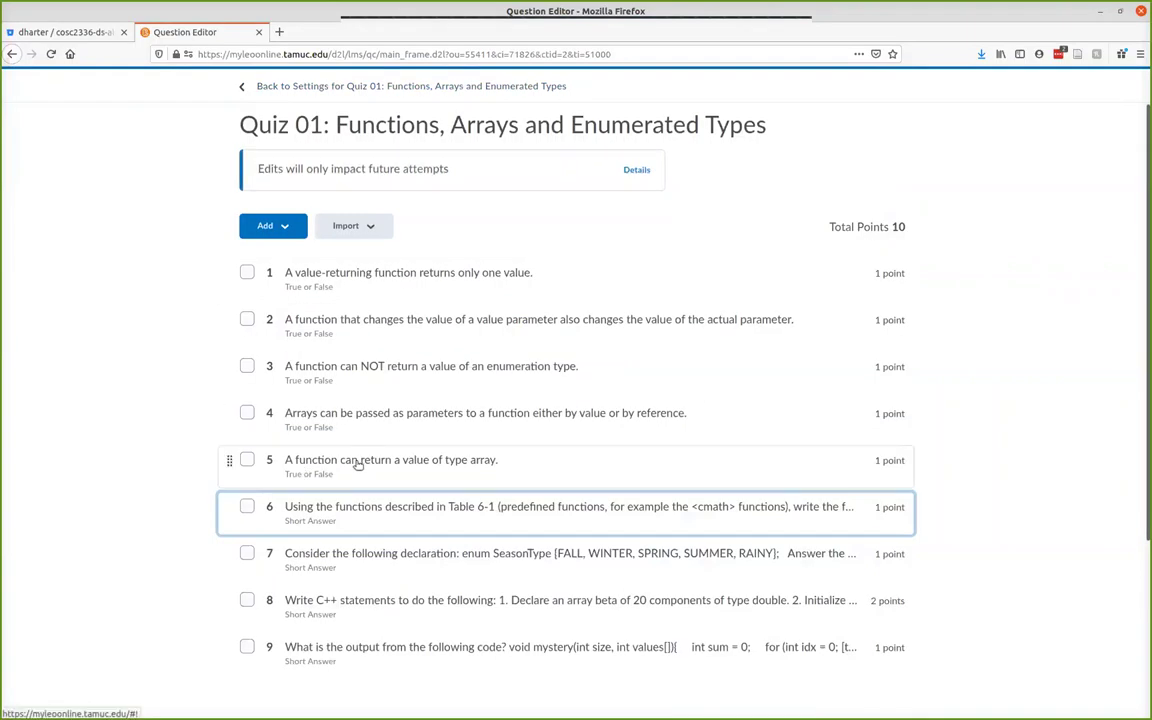
click(357, 463)
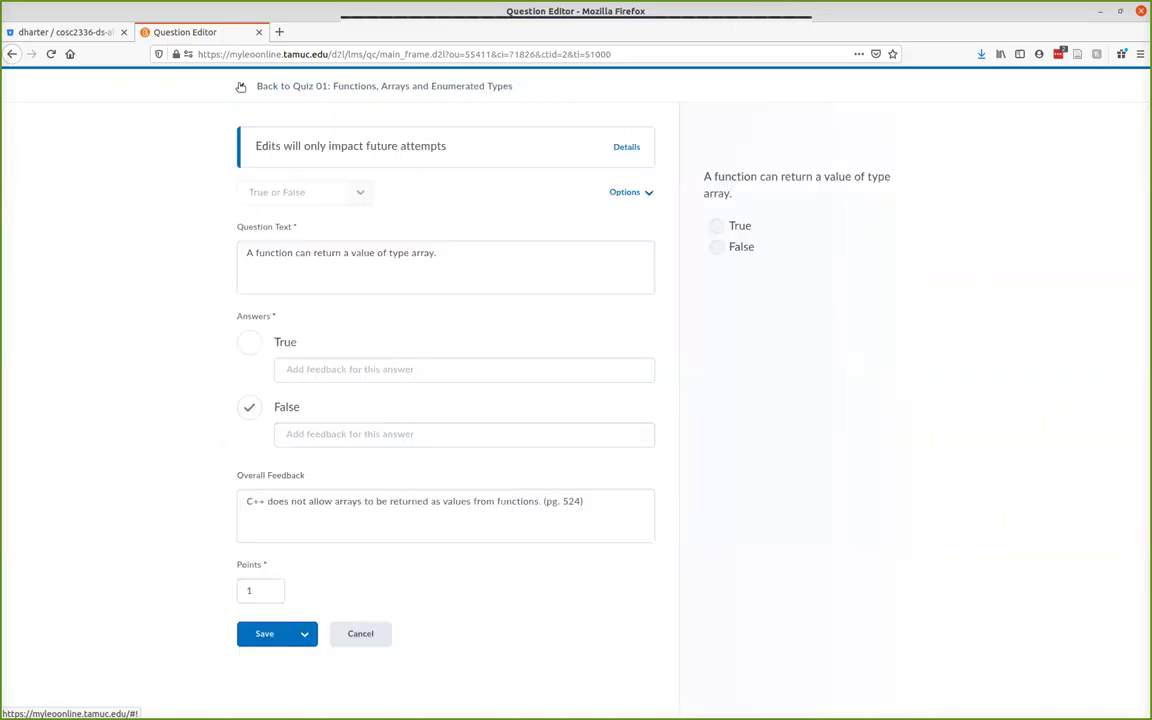
click(250, 87)
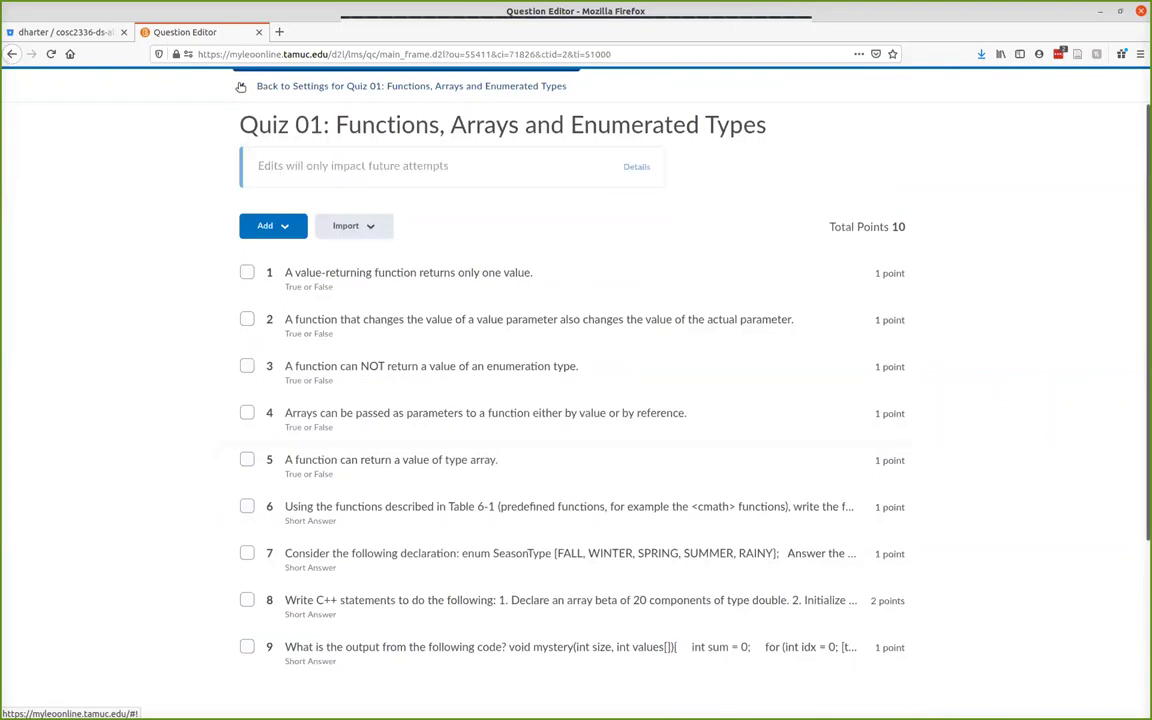
Open question 6 on writing C++ expressions and examine its formulas and the model answer for blank 1
click(360, 512)
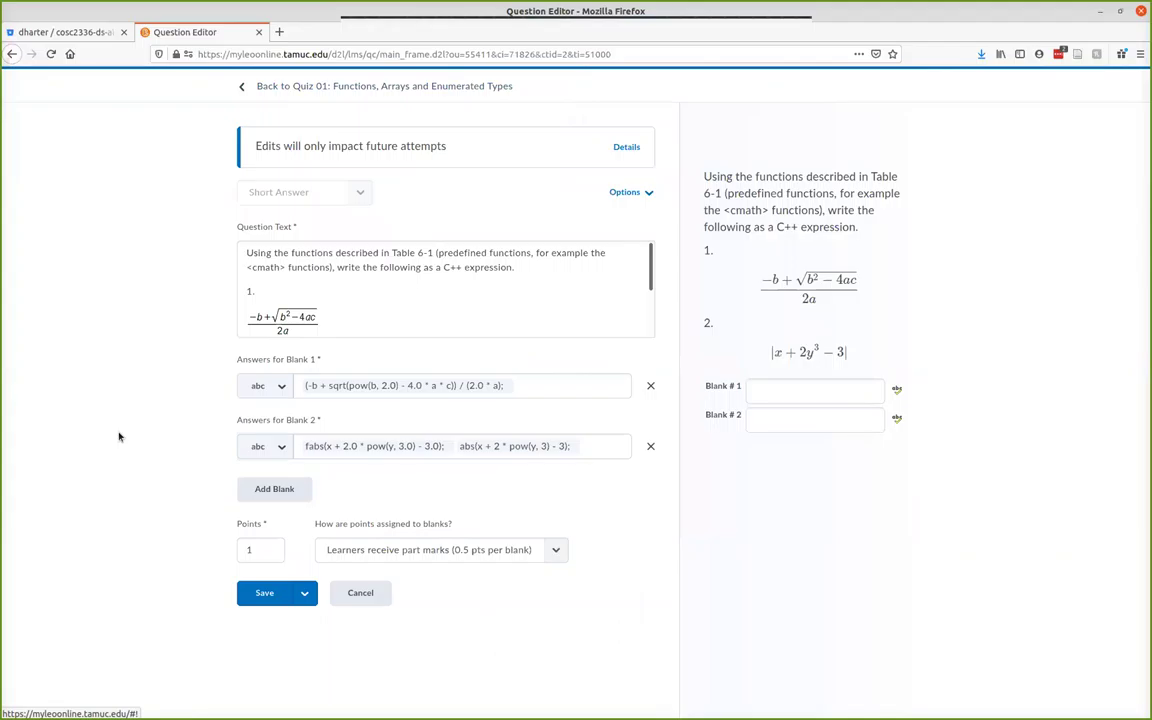
click(355, 282)
scroll(330, 300, down, 3)
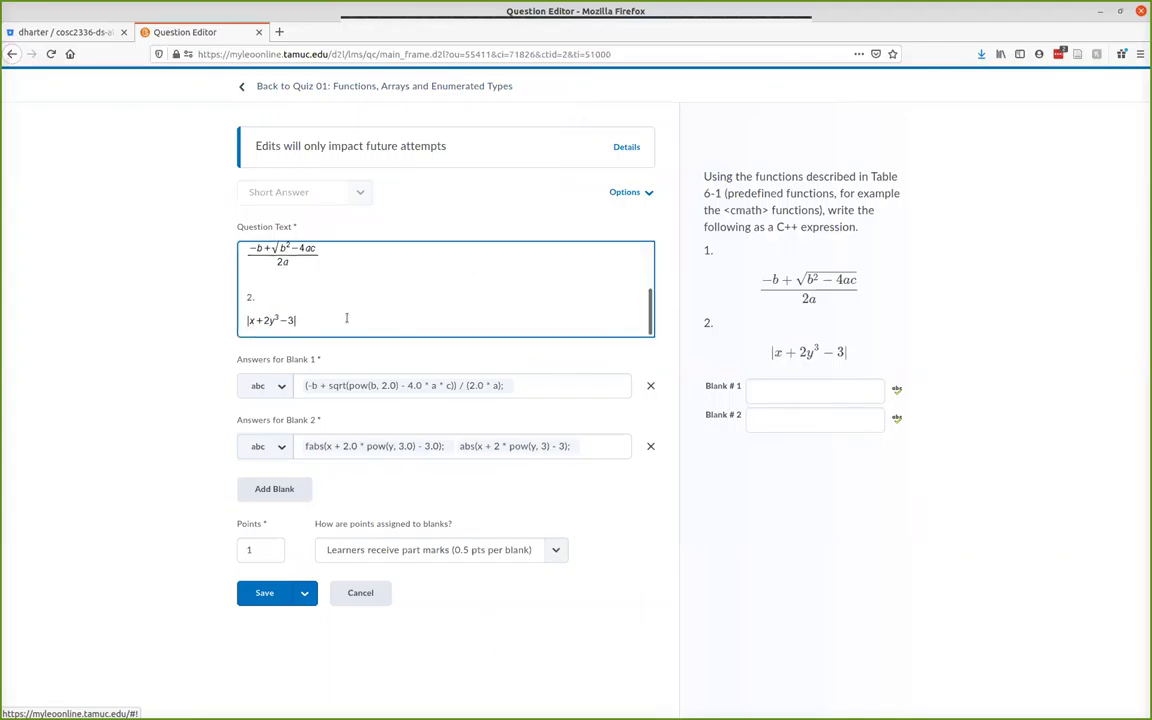
scroll(346, 318, up, 3)
click(327, 386)
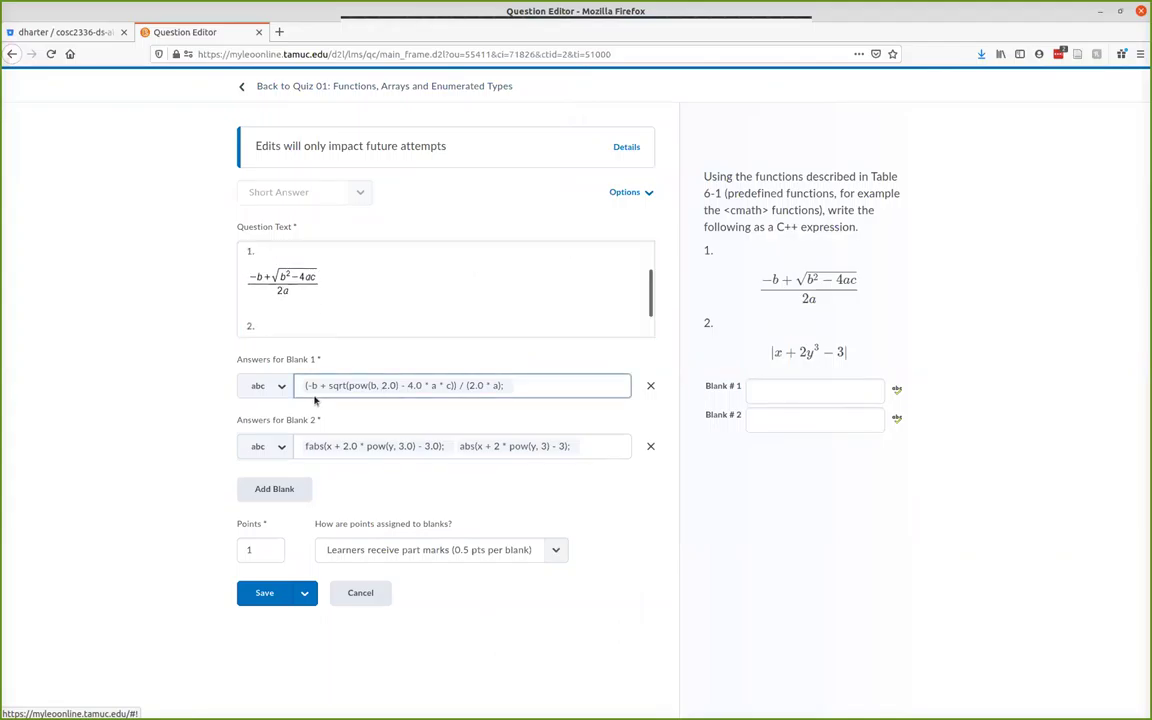
triple_click(455, 385)
click(345, 416)
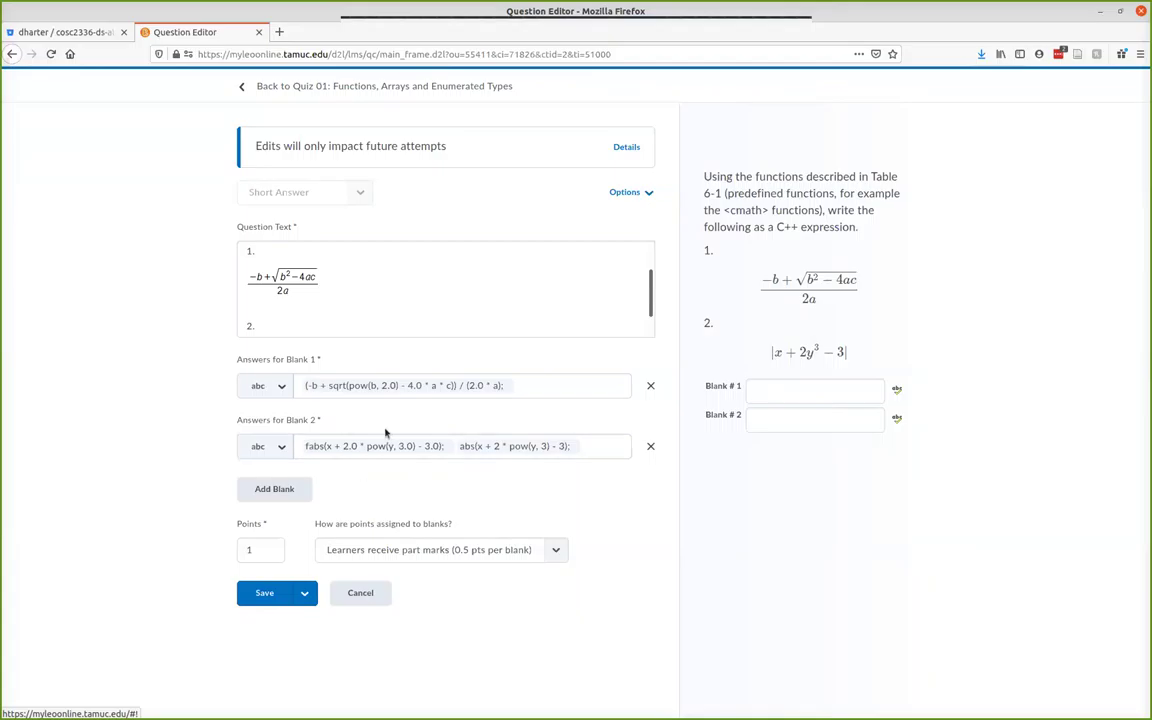
click(352, 389)
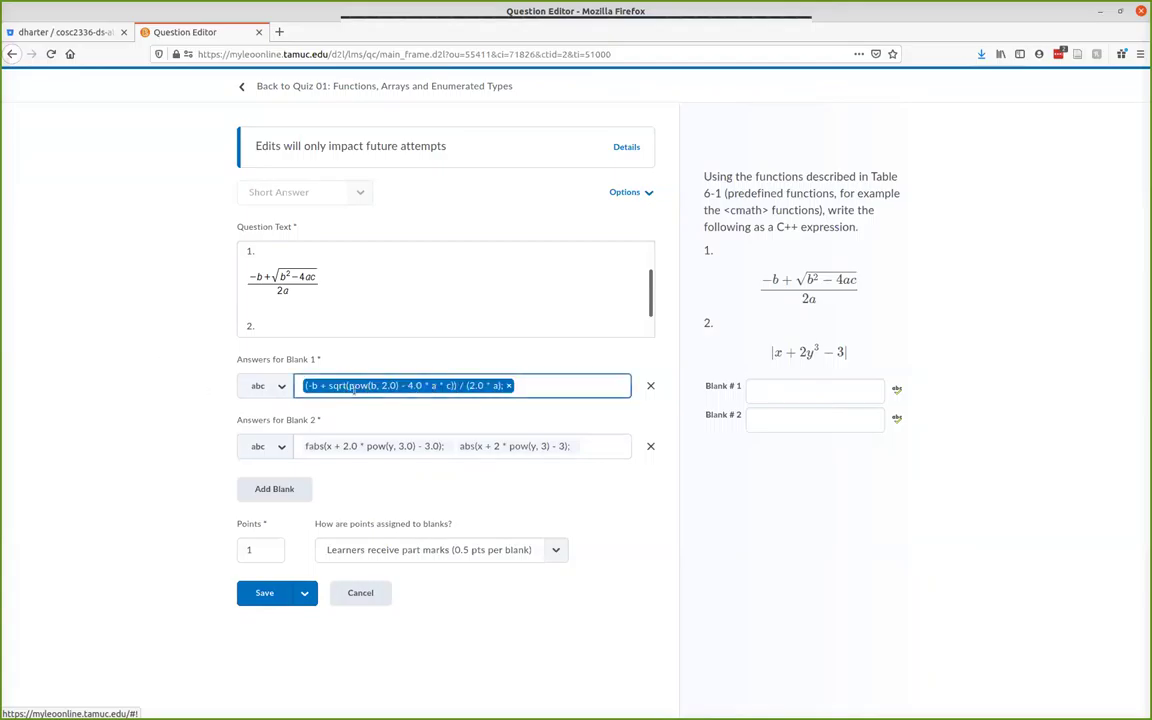
click(432, 385)
Enter "- 4 * a * c" as a draft line below the existing answer for blank 1
click(429, 404)
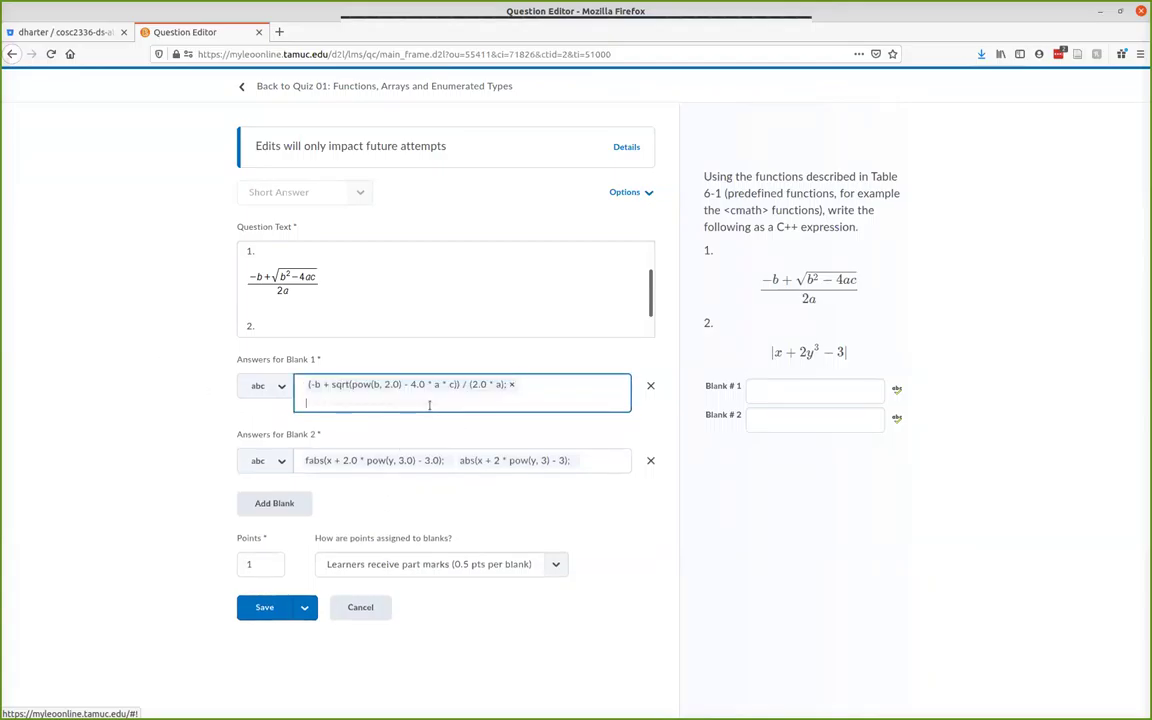
text(4)
key(BackSpace)
key(BackSpace)
click(338, 390)
click(330, 403)
text(-4)
text(ac )
text(  * )
text( *)
key(Left)
Remove "4 * a * c" from the draft line under the blank 1 answer, leaving the minus sign
triple_click(474, 385)
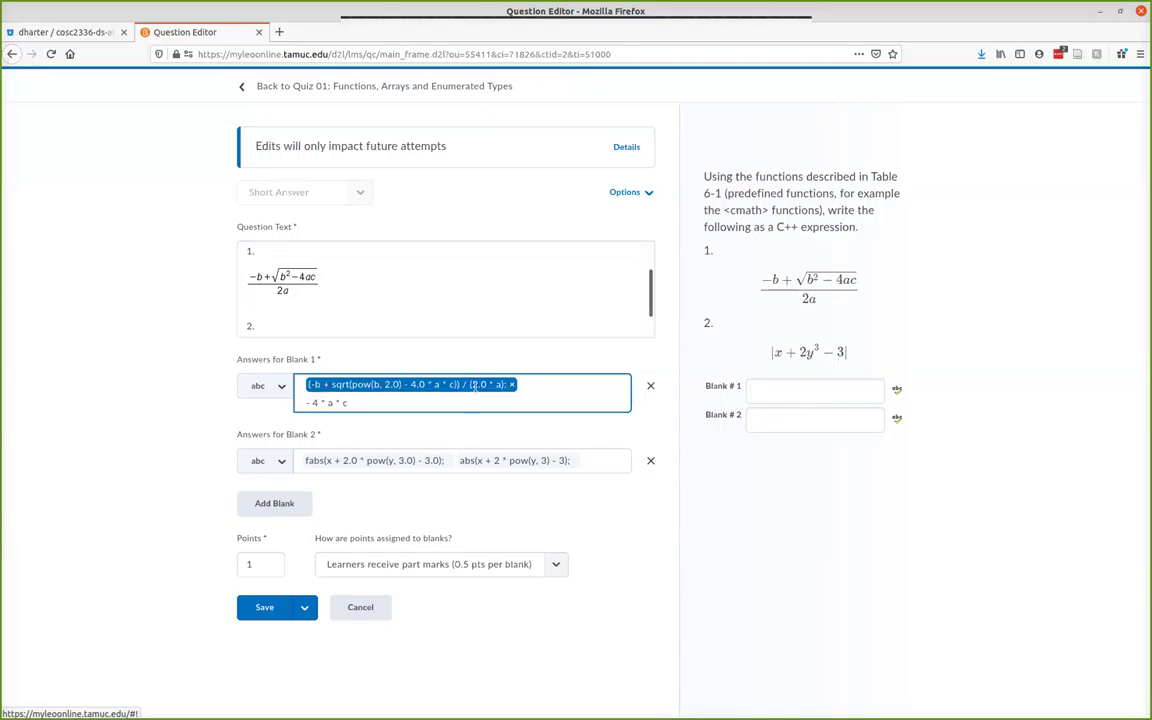
click(499, 396)
click(496, 387)
triple_click(496, 460)
key(BackSpace)
key(BackSpace)
key(BackSpace)
key(BackSpace)
key(BackSpace)
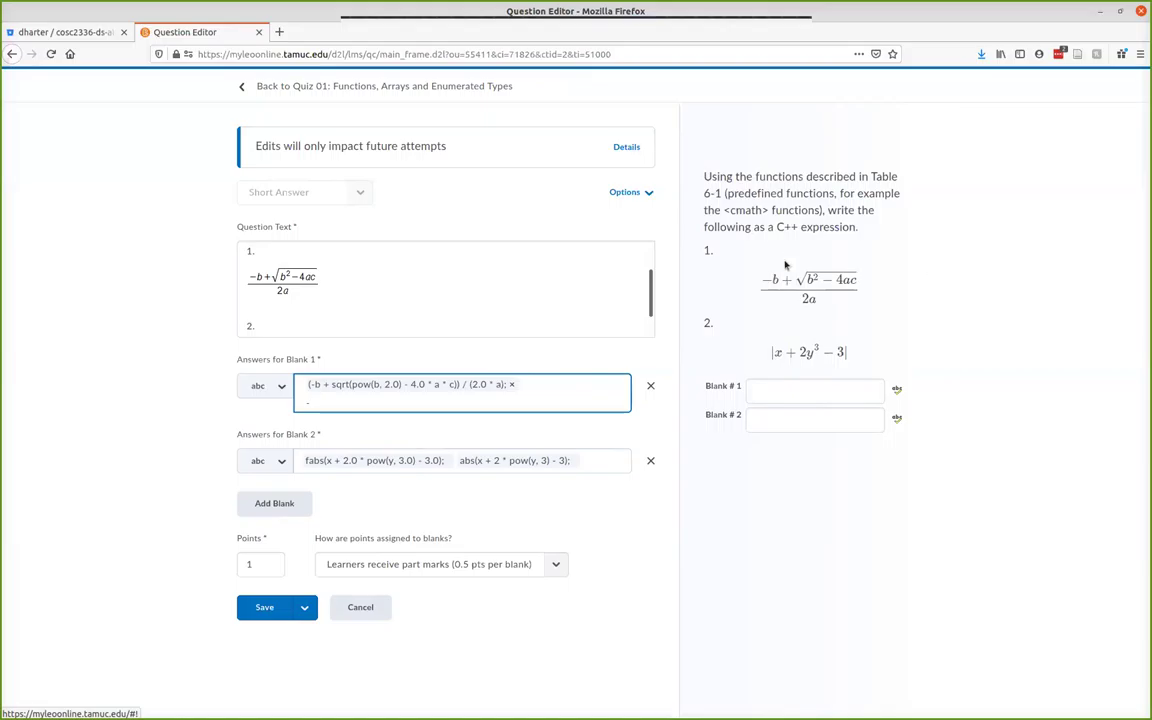
Try "const*" as another draft entry for blank 1 and erase it
click(474, 390)
drag(606, 392, 470, 382)
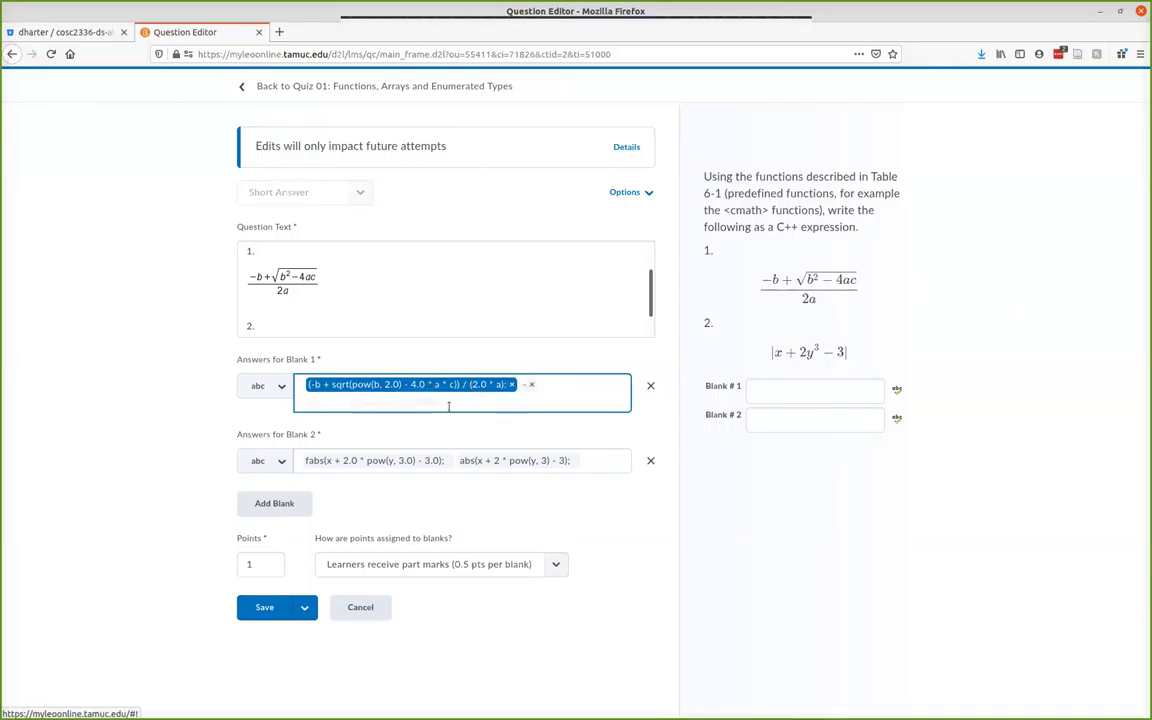
click(448, 405)
text(const*)
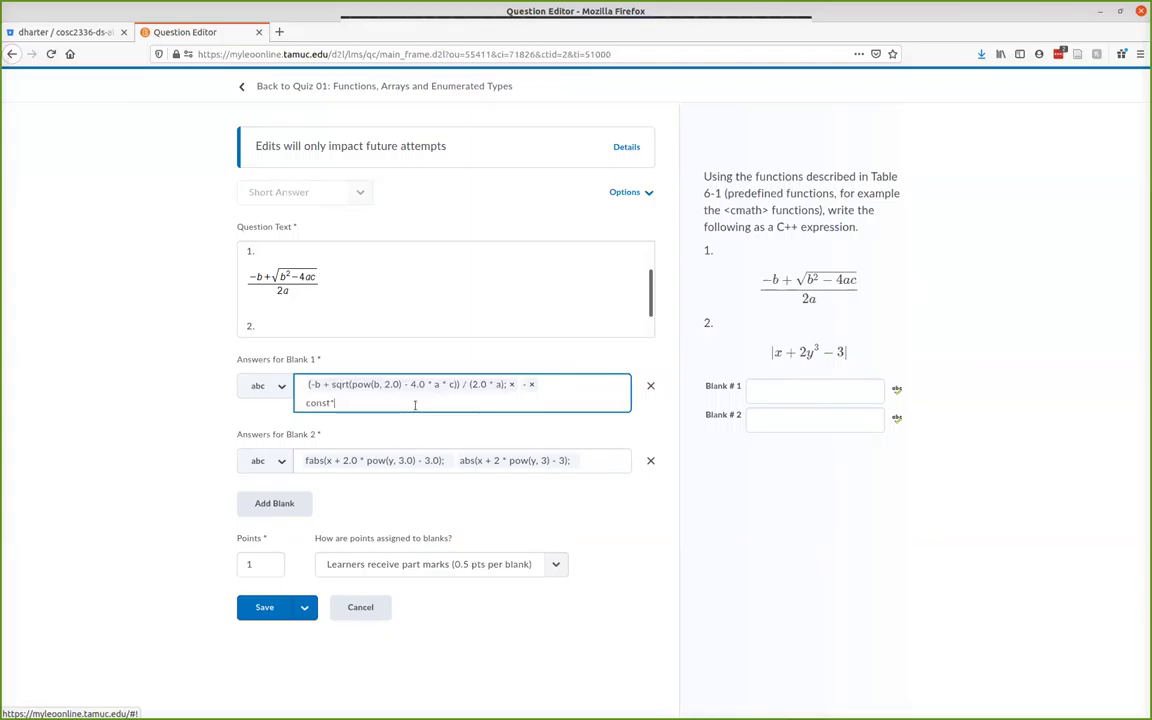
key(BackSpace)
key(BackSpace)
key(BackSpace)
Try "/ 2 * a" with an added opening parenthesis as a draft for blank 1, and clear the entry
text(/ 2 * a)
click(470, 383)
click(323, 405)
click(311, 402)
text(()
triple_click(314, 401)
key(BackSpace)
click(414, 385)
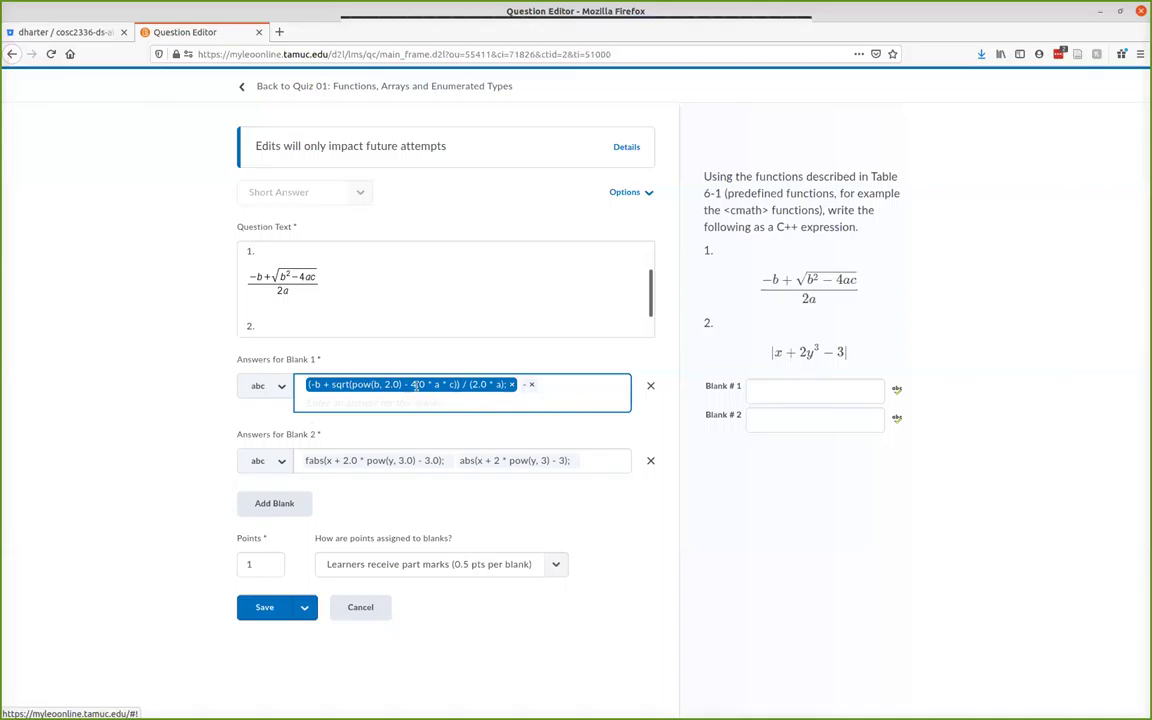
click(126, 548)
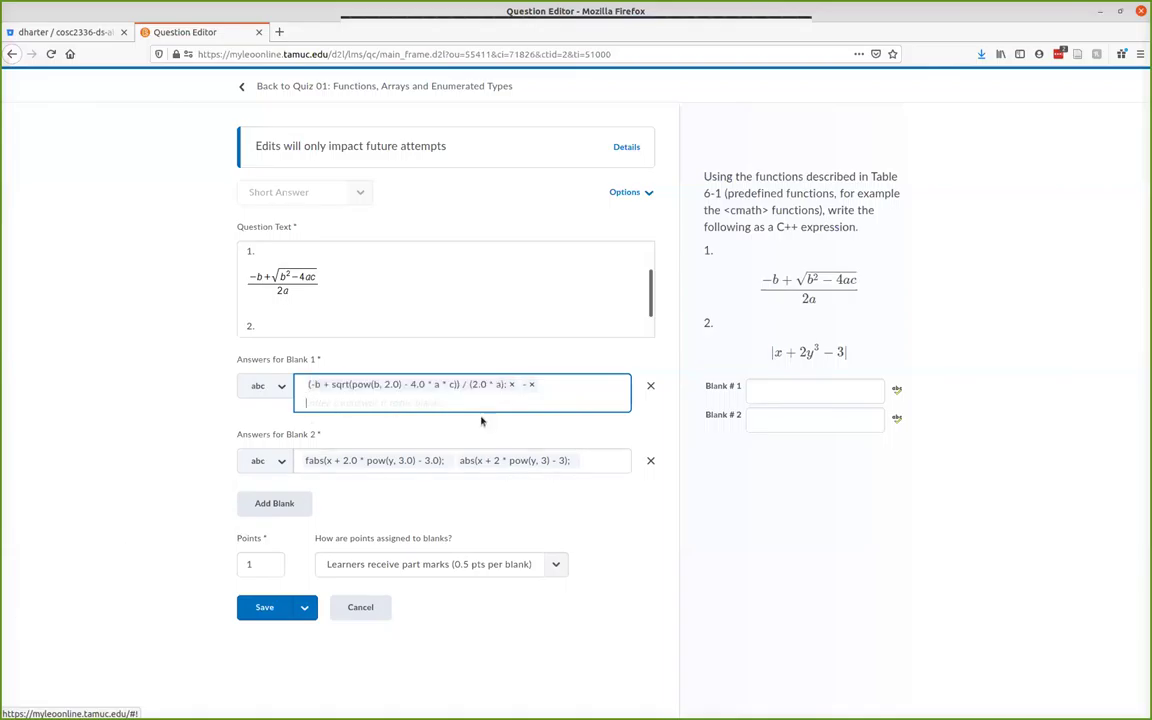
Remove the stray "-" entry from the answers for blank 1, keeping the quadratic formula expression
click(454, 404)
click(327, 384)
click(326, 404)
click(330, 385)
click(410, 405)
key(Left)
key(Right)
triple_click(334, 384)
click(315, 405)
click(531, 385)
key(Tab)
click(300, 532)
click(420, 546)
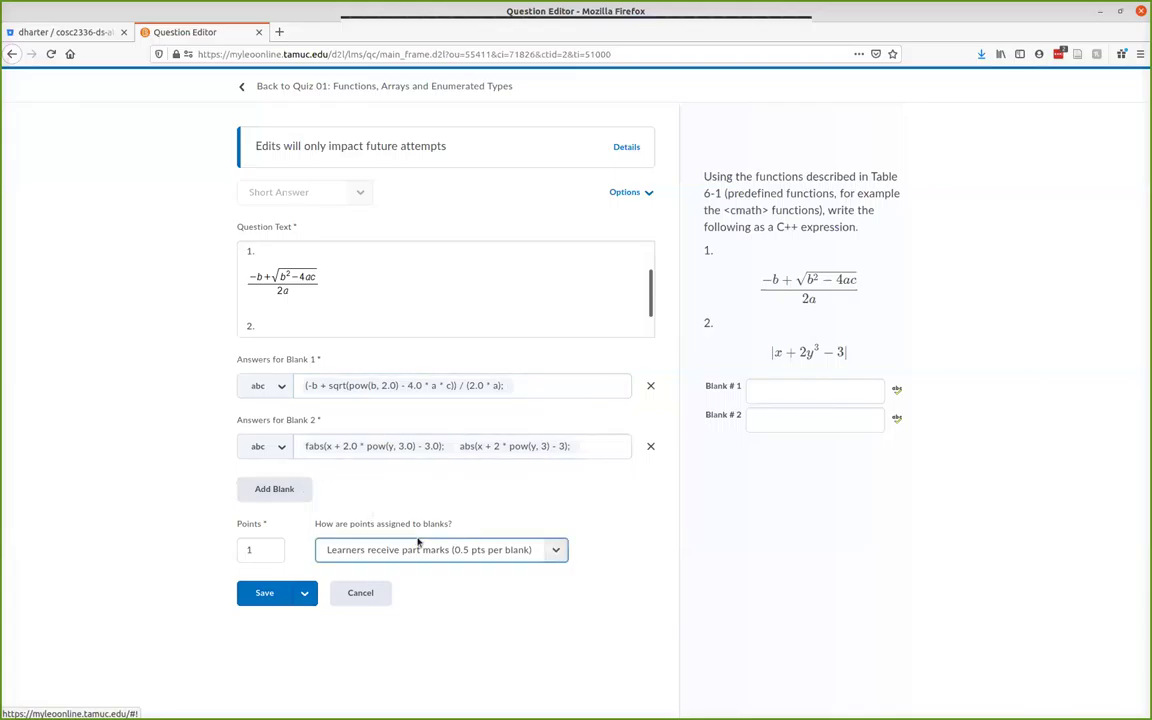
Check the accepted fabs and abs answers for blank 2, and return to the Quiz 01 question list
click(460, 448)
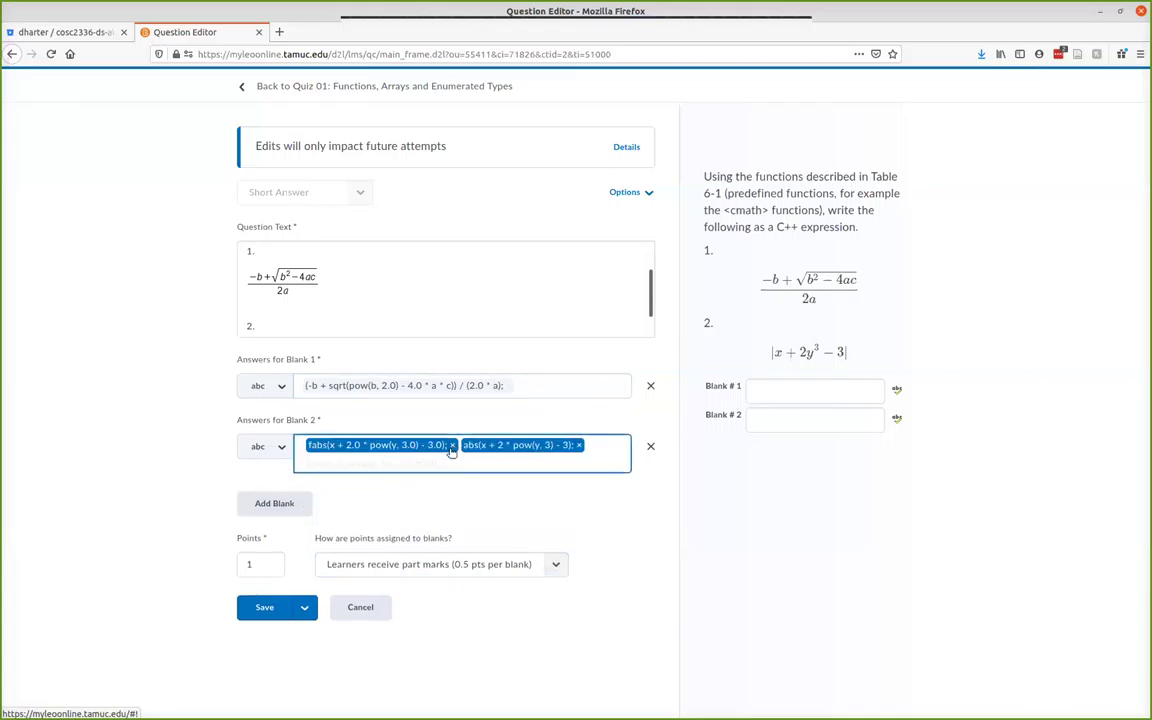
click(437, 461)
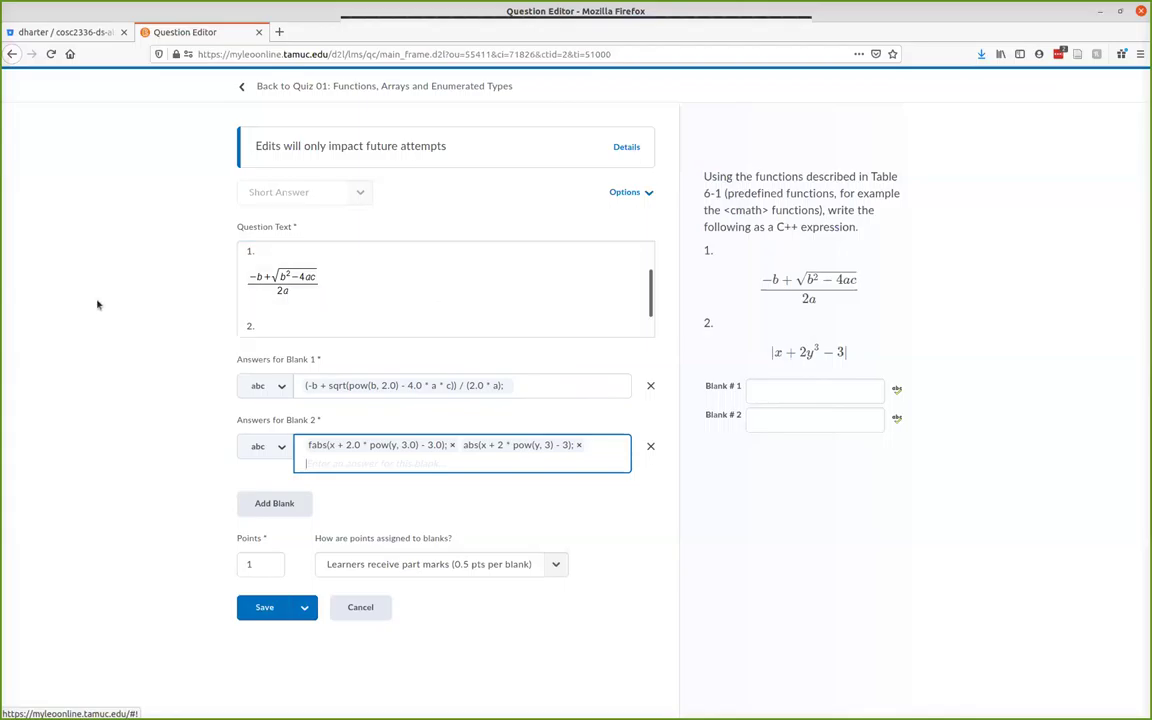
click(241, 90)
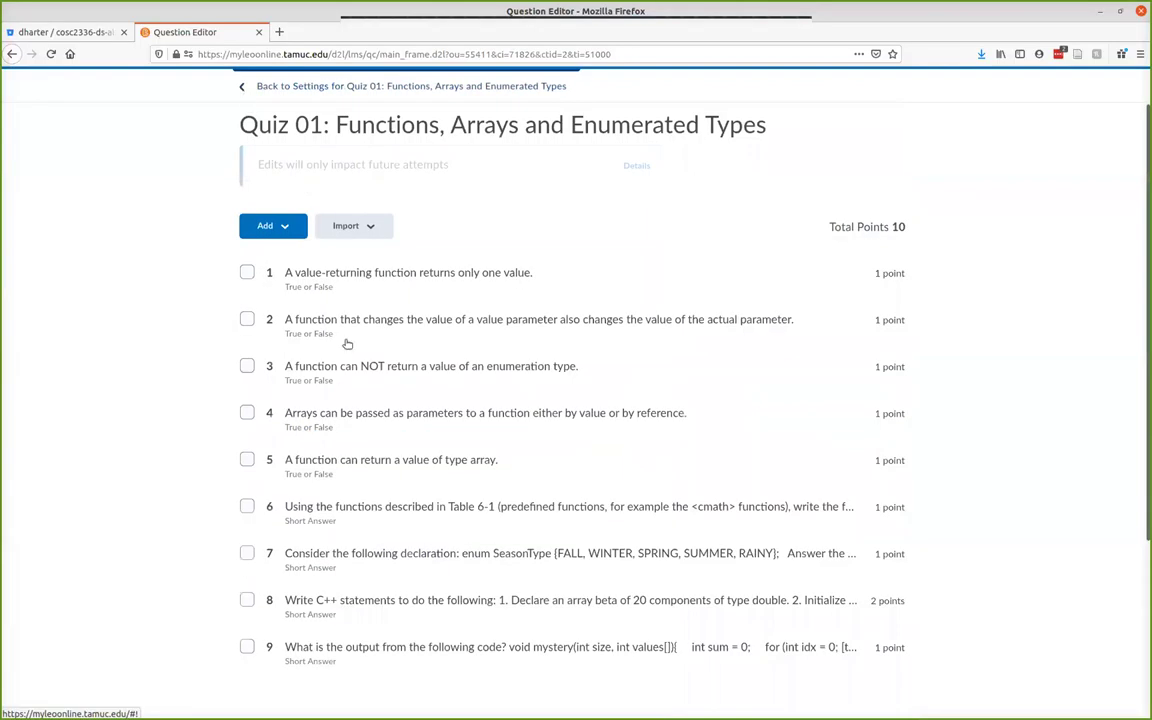
Open question 7 on the SeasonType enumeration and examine its question text and the accepted answers for blank 1
click(383, 560)
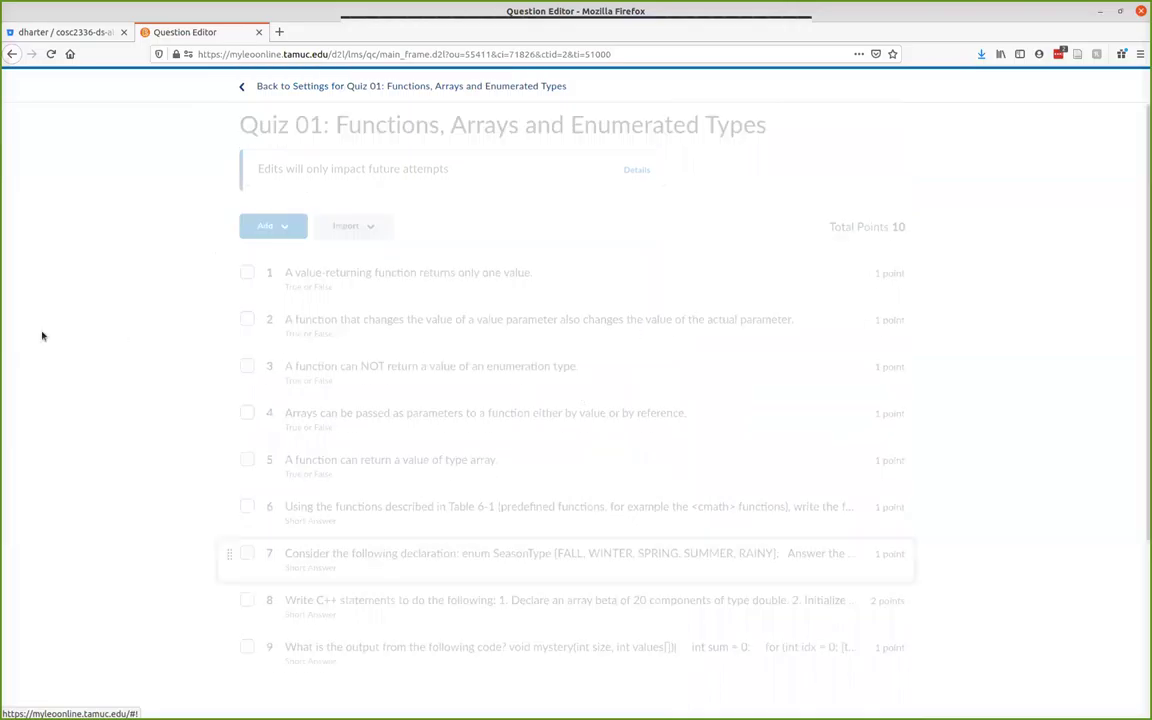
click(345, 292)
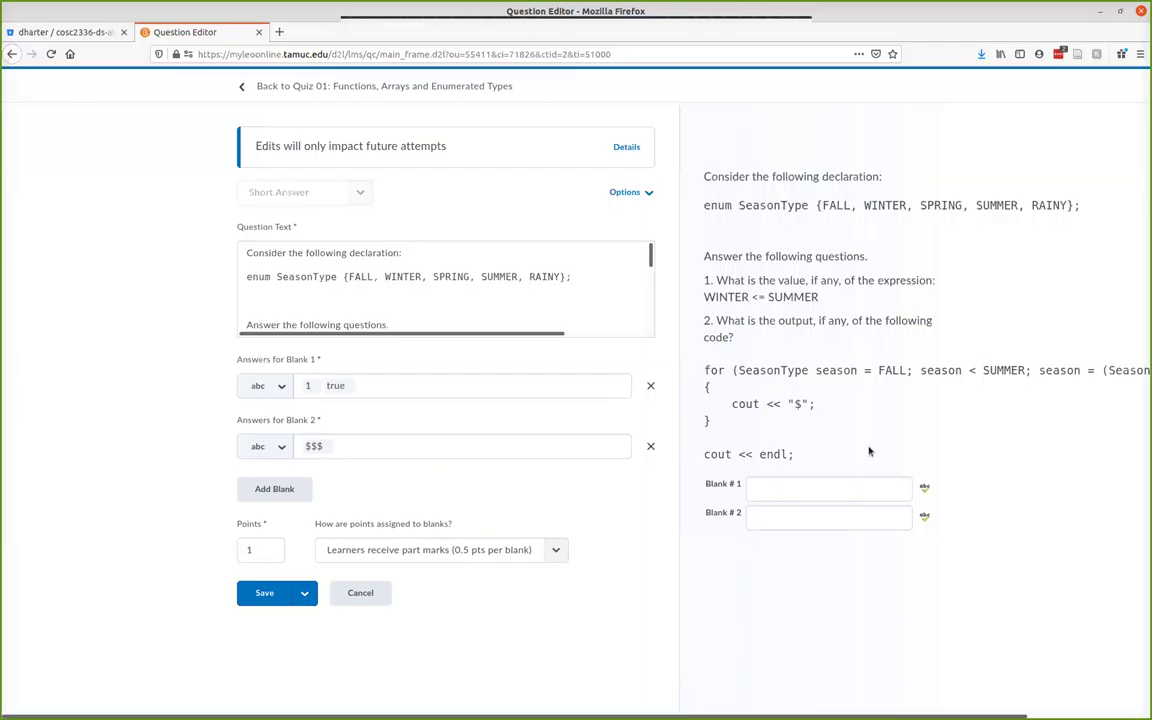
click(443, 266)
click(363, 386)
click(301, 276)
scroll(301, 278, down, 5)
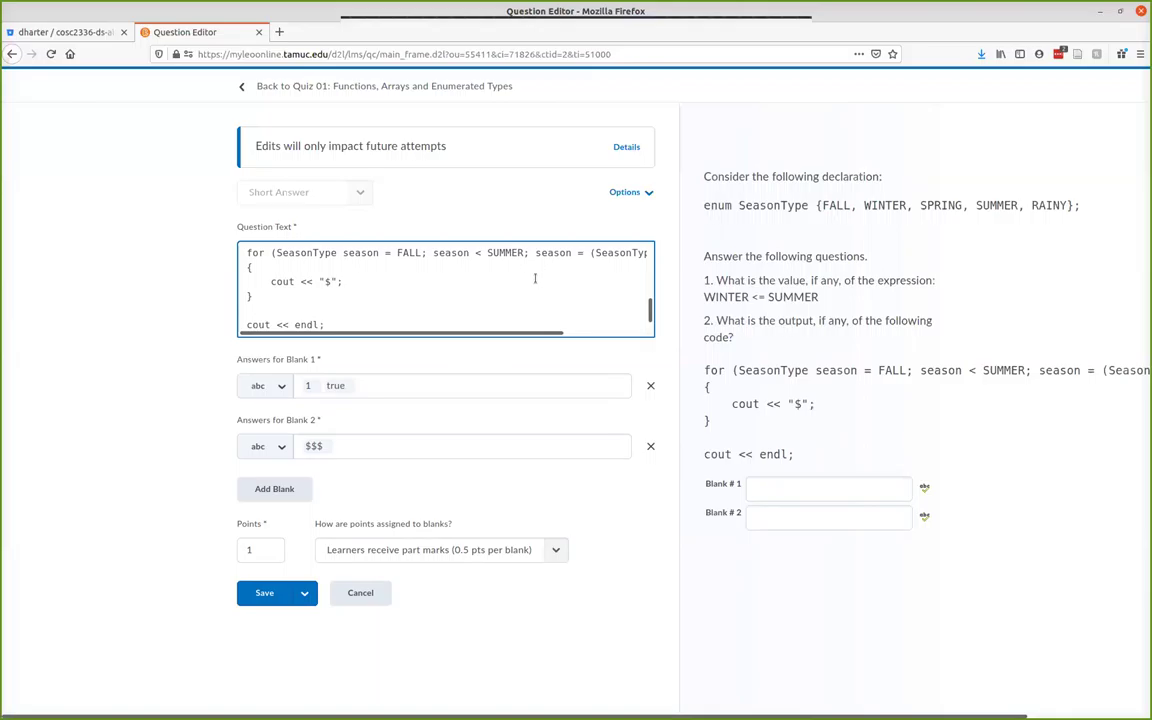
scroll(535, 279, up, 3)
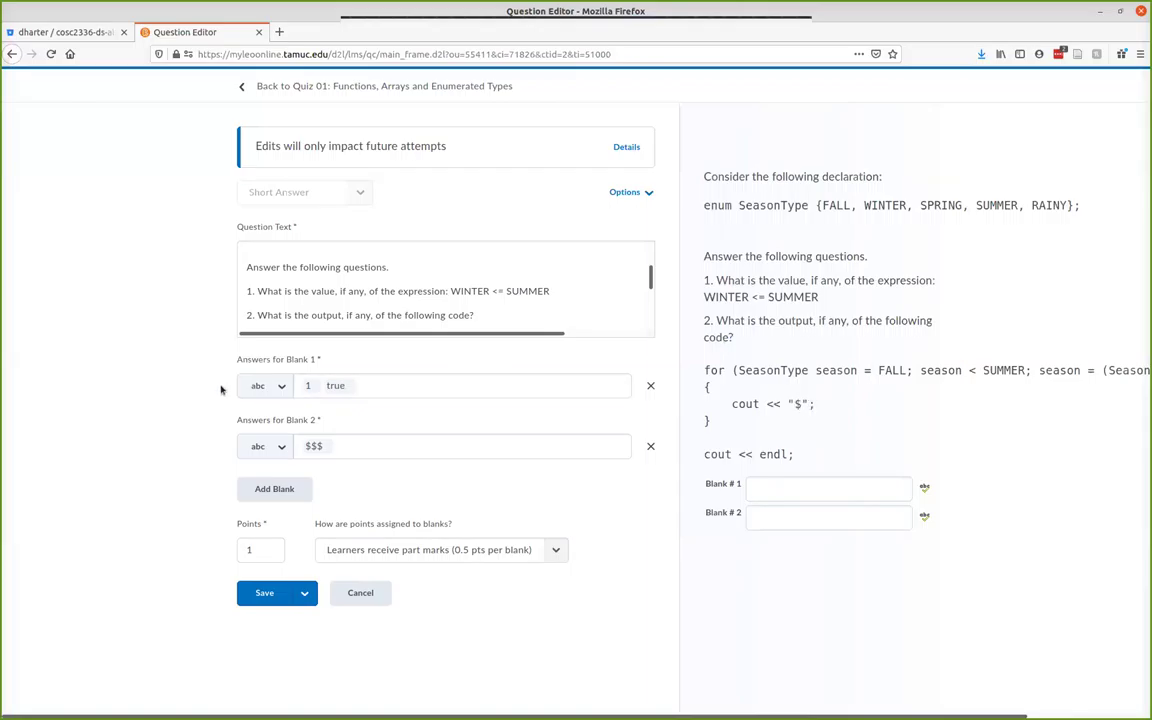
Compare question 7's blank 2 answer with the for loop in the question text, and return to the question list
click(356, 447)
click(396, 253)
scroll(494, 275, down, 5)
scroll(494, 275, up, 8)
click(240, 92)
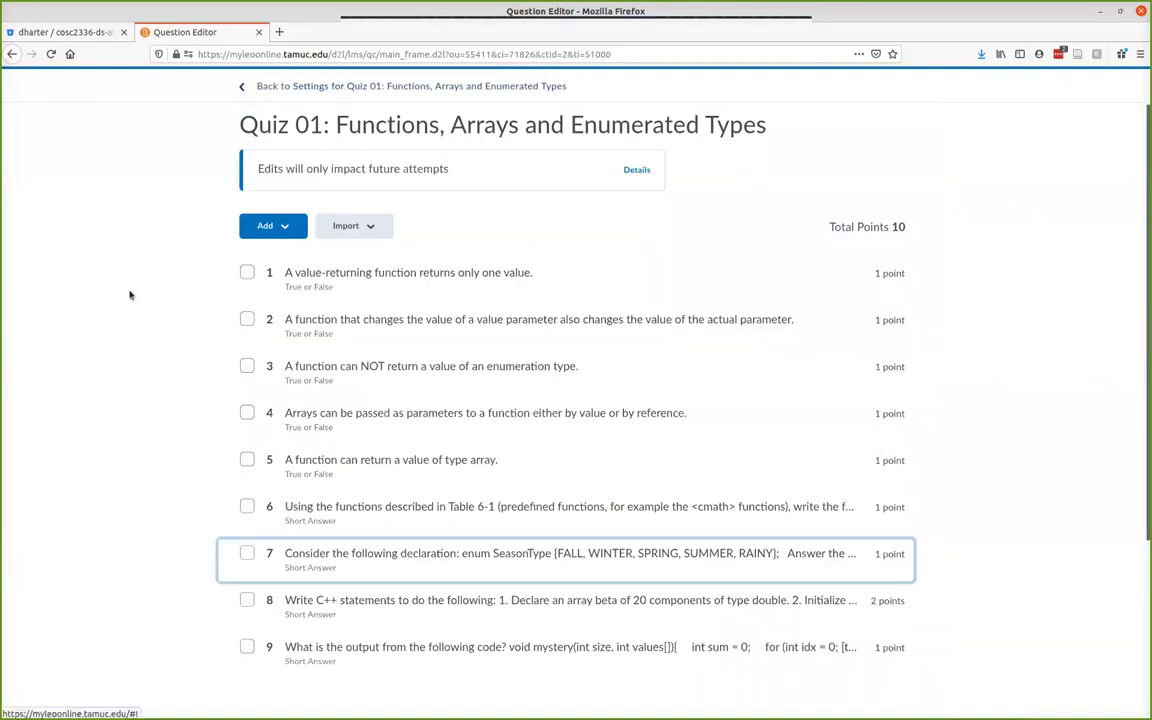
Open question 8 on the beta array and examine the accepted answers for blank 2
scroll(411, 509, down, 5)
click(397, 401)
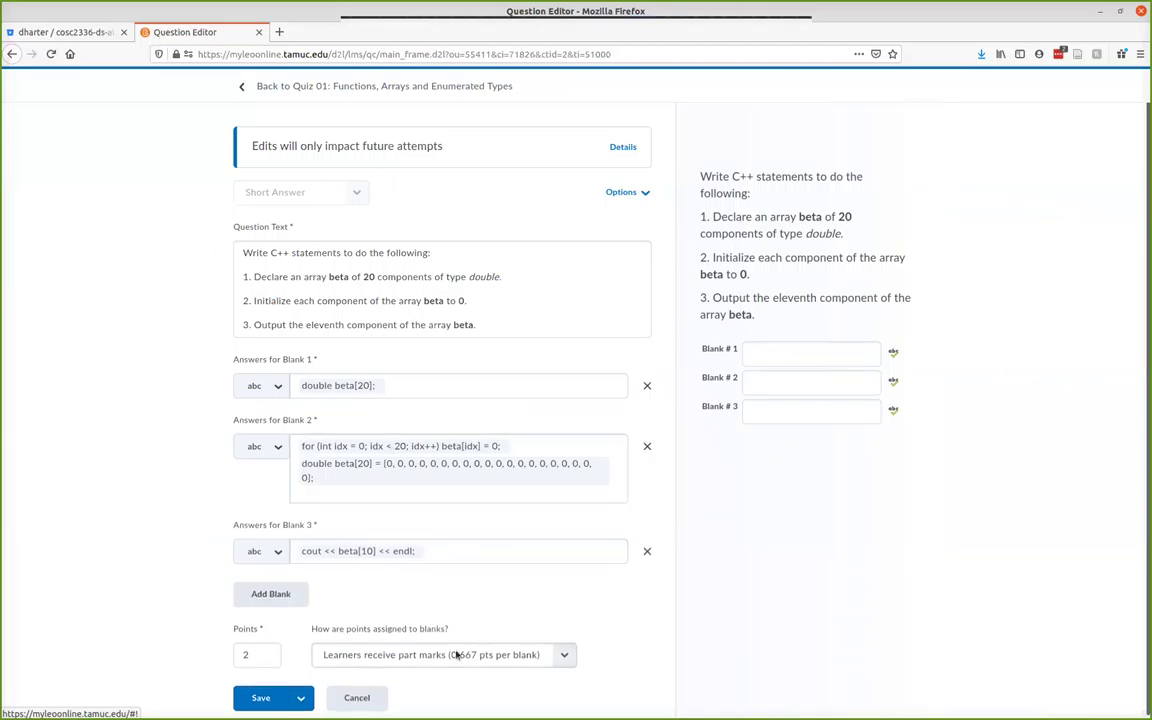
triple_click(402, 491)
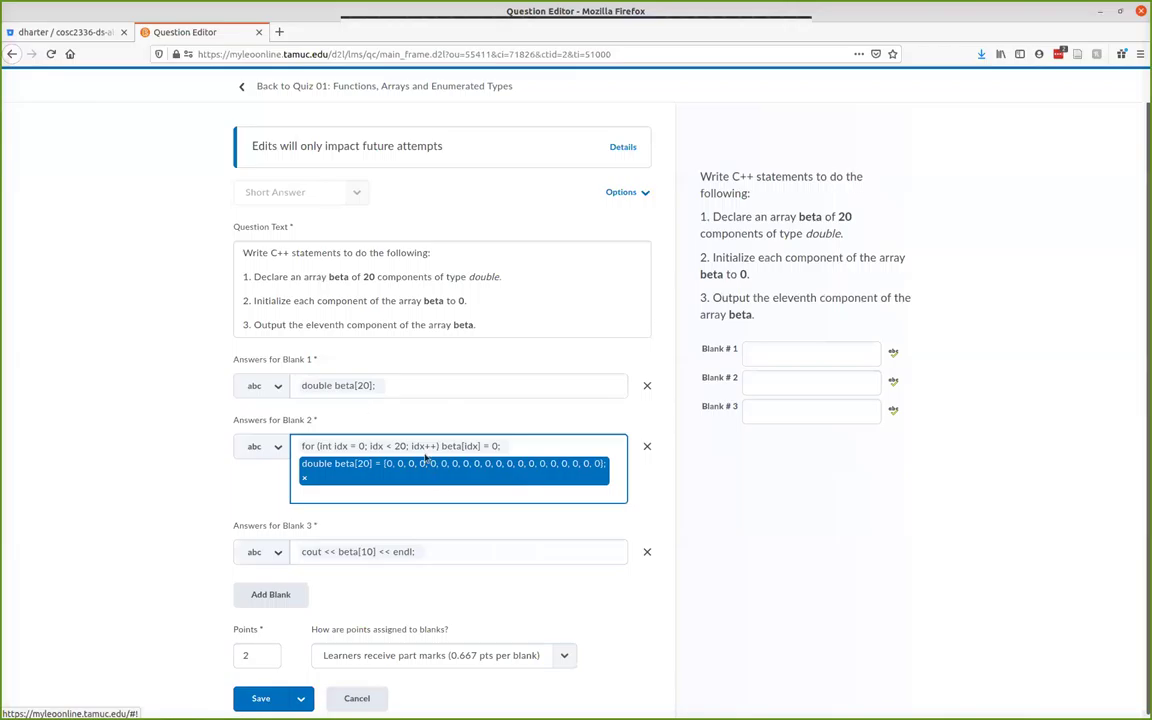
click(129, 226)
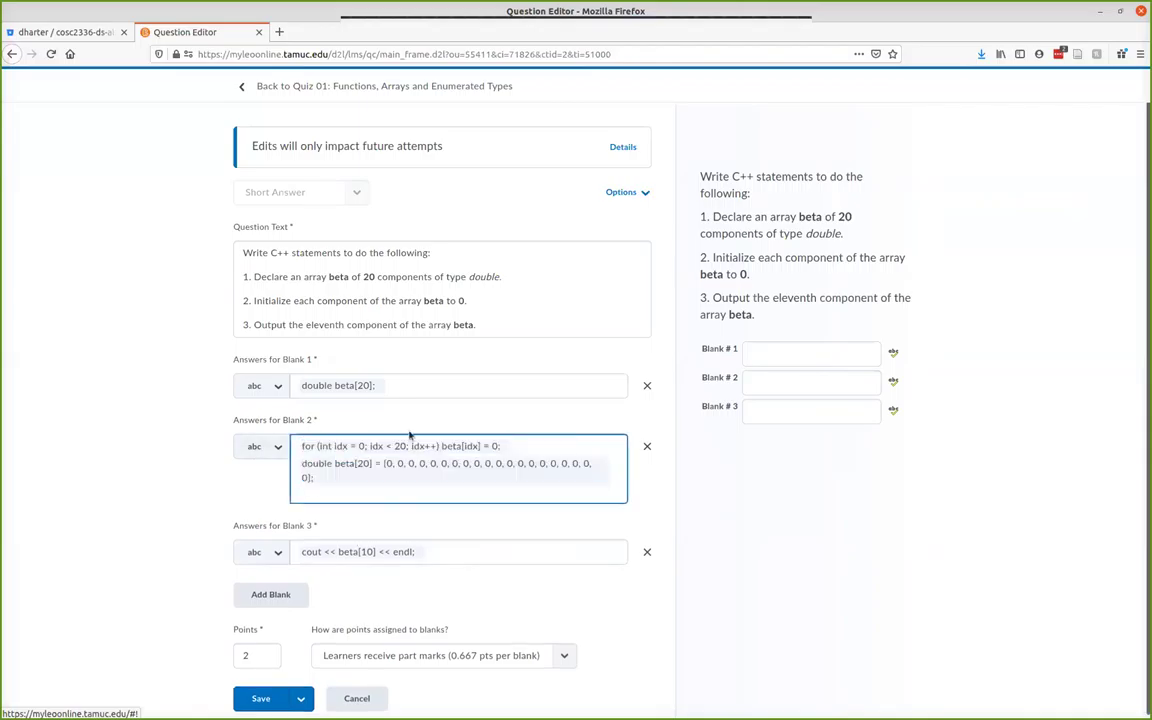
Add "double beta[20] = {0};" as a further accepted answer for blank 2 of question 8
click(469, 447)
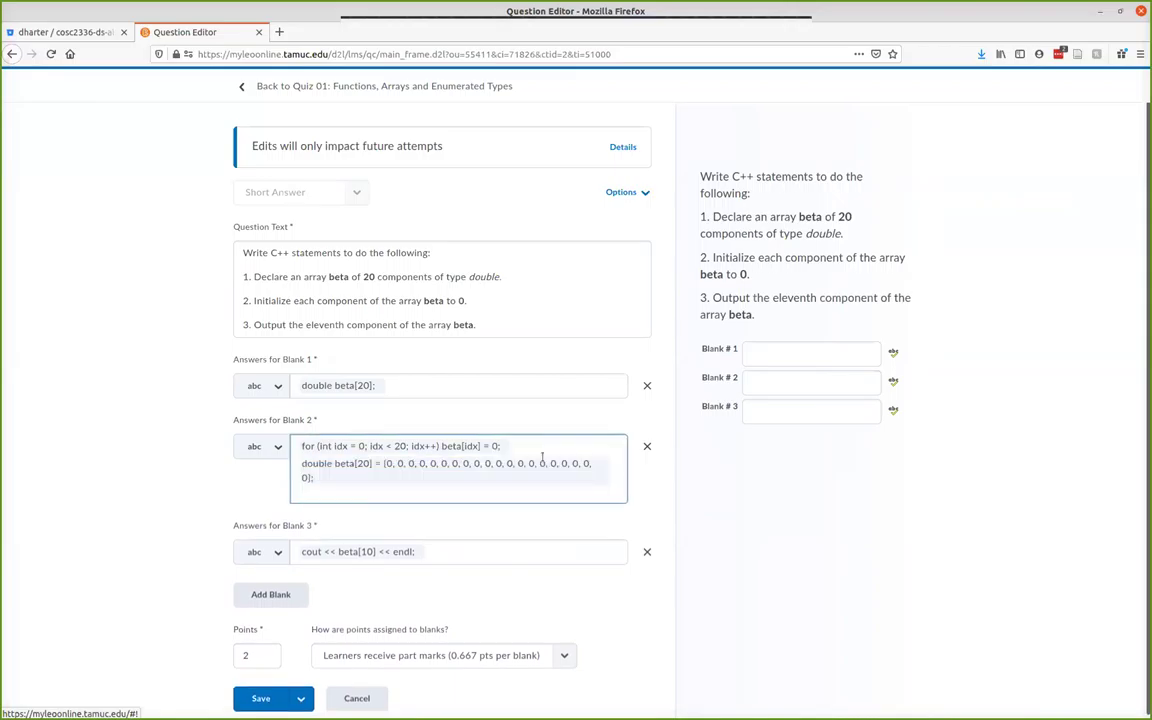
click(325, 491)
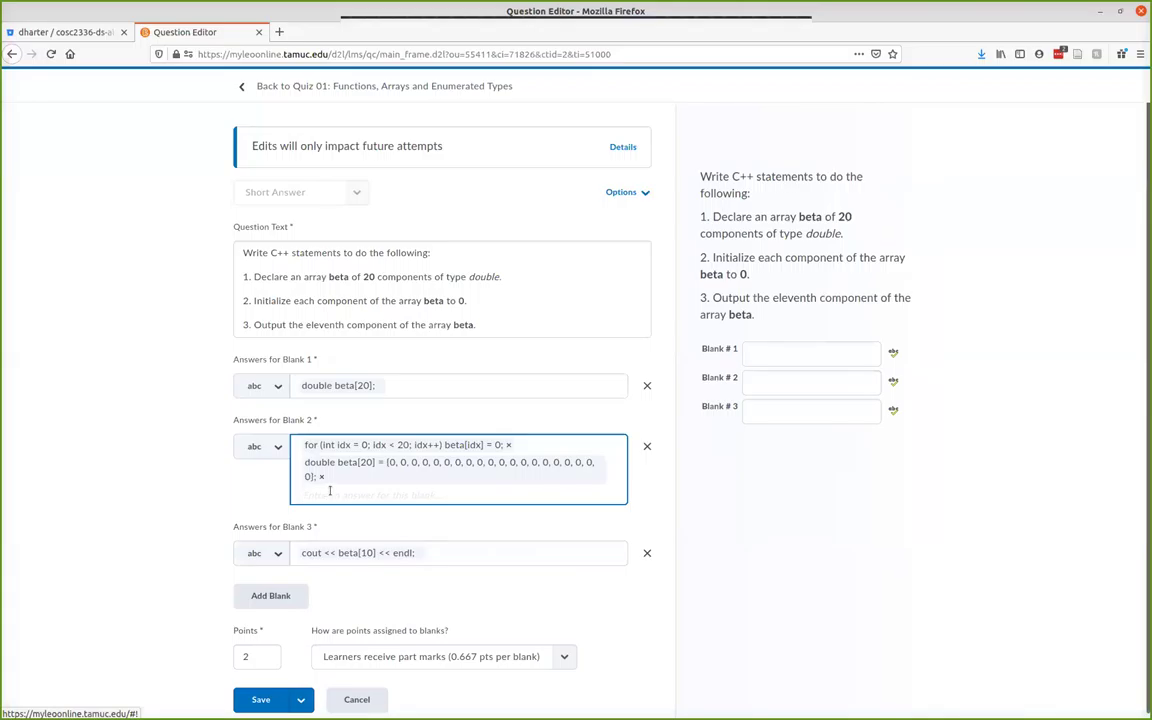
text(double beta[20] = {0};)
scroll(361, 494, down, 1)
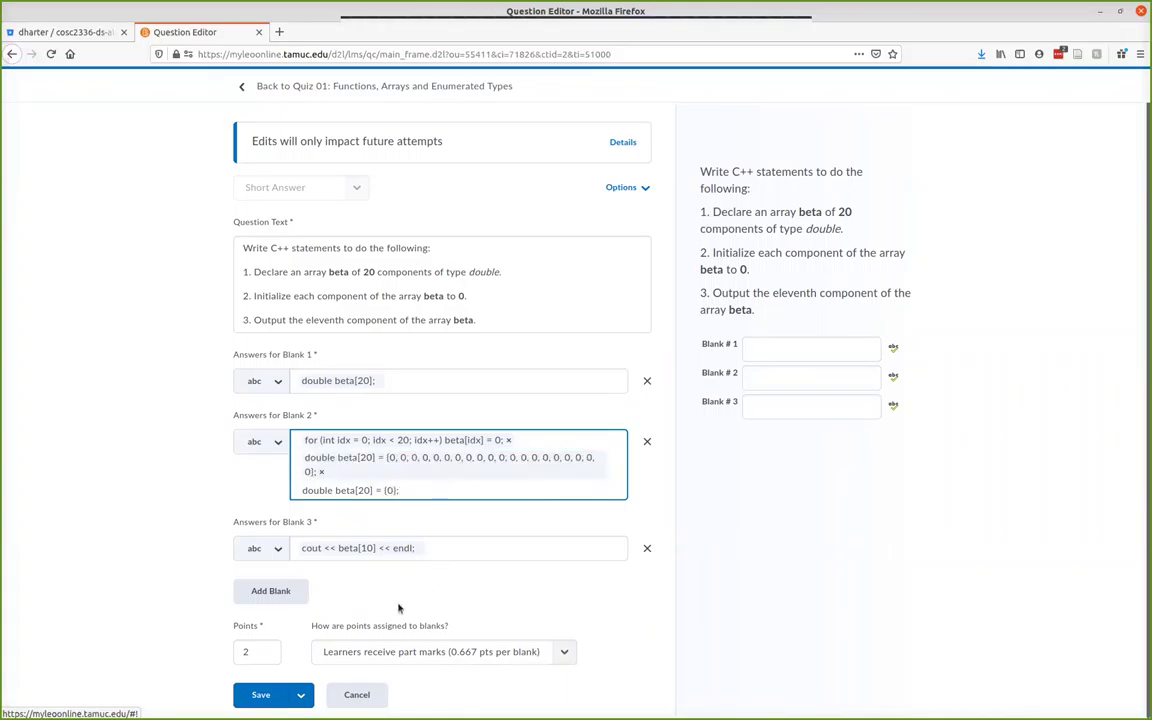
Compare the blank 3 output statement with the question's third part, highlighting the word "eleventh" in the question text
click(350, 547)
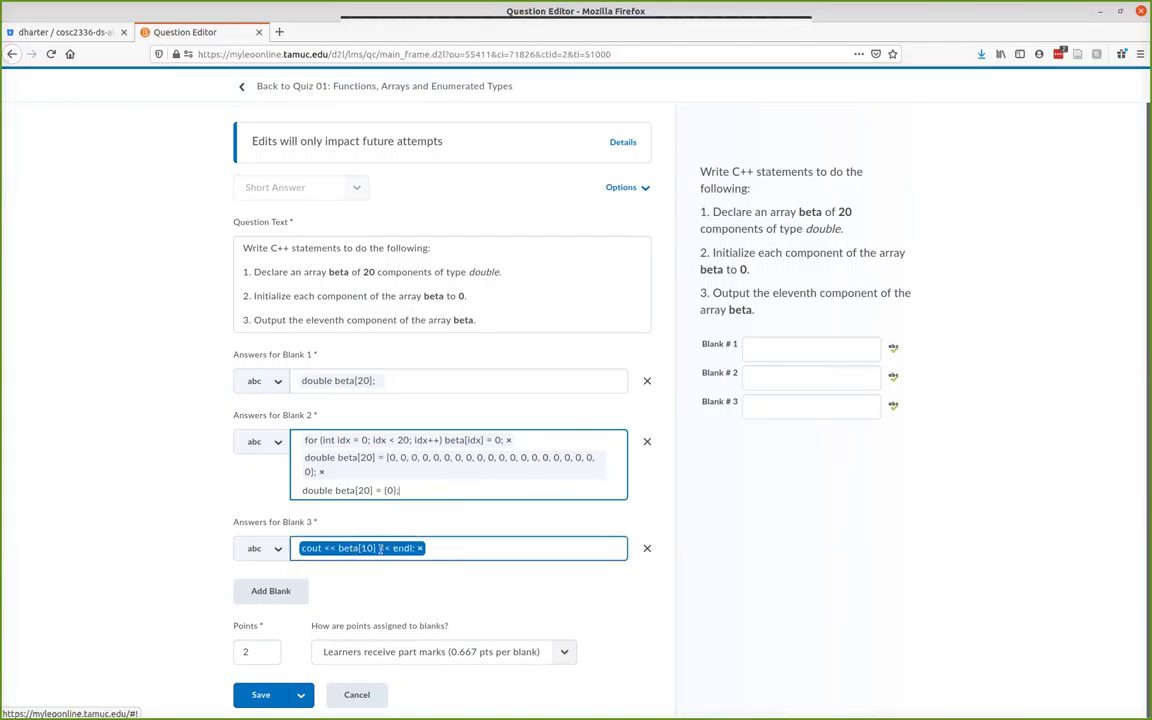
click(419, 292)
click(377, 491)
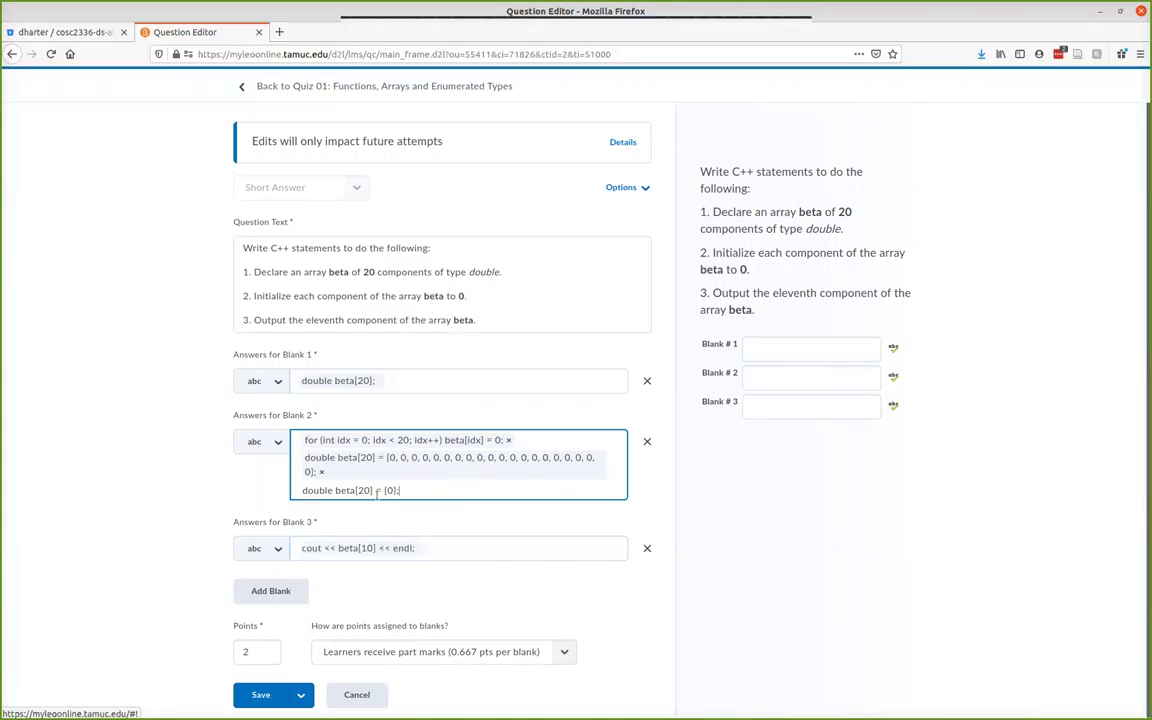
click(368, 547)
click(426, 315)
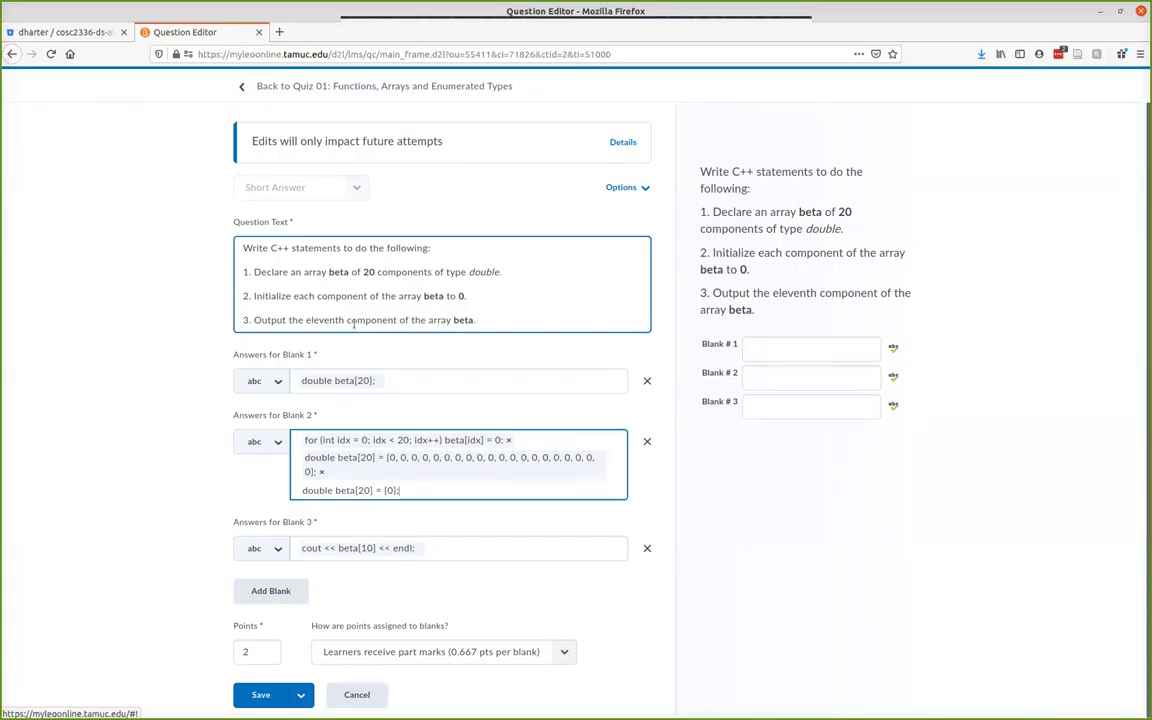
click(368, 556)
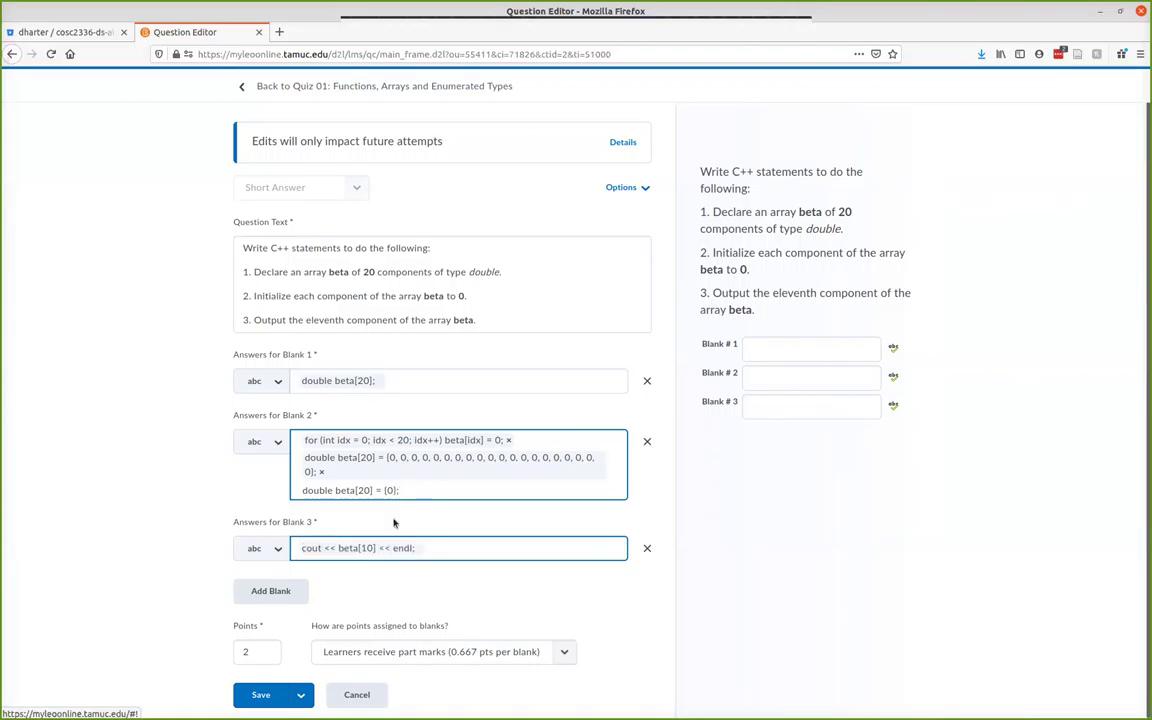
click(385, 314)
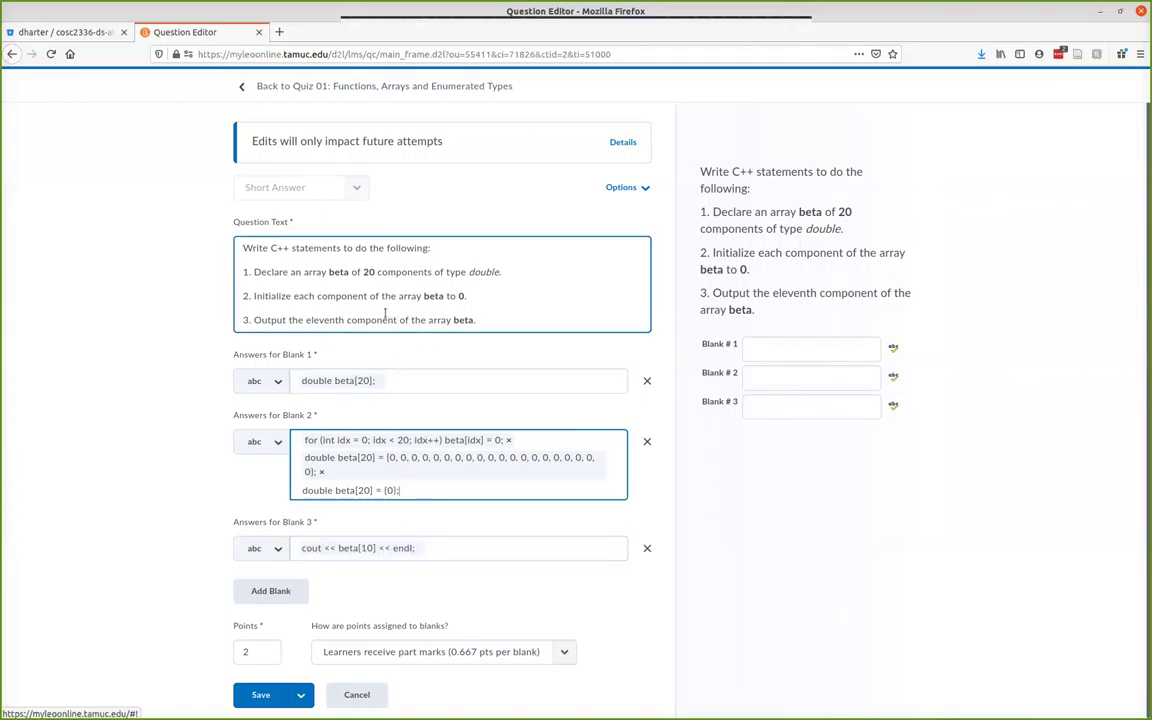
double_click(318, 320)
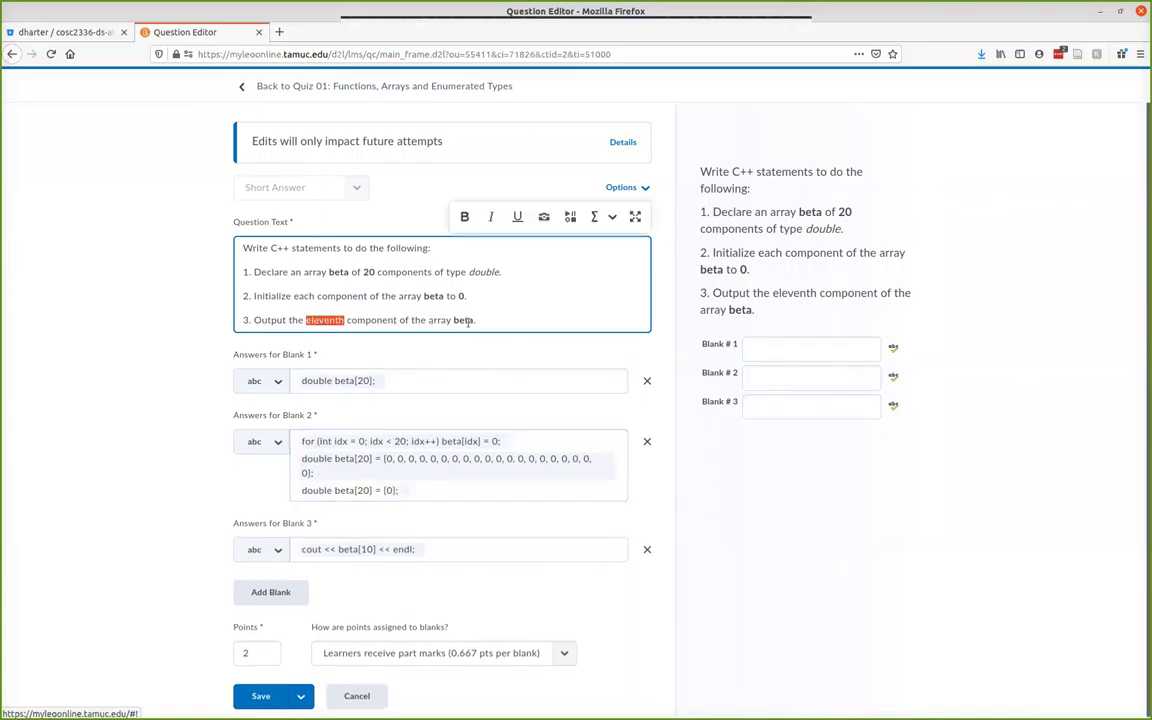
click(502, 320)
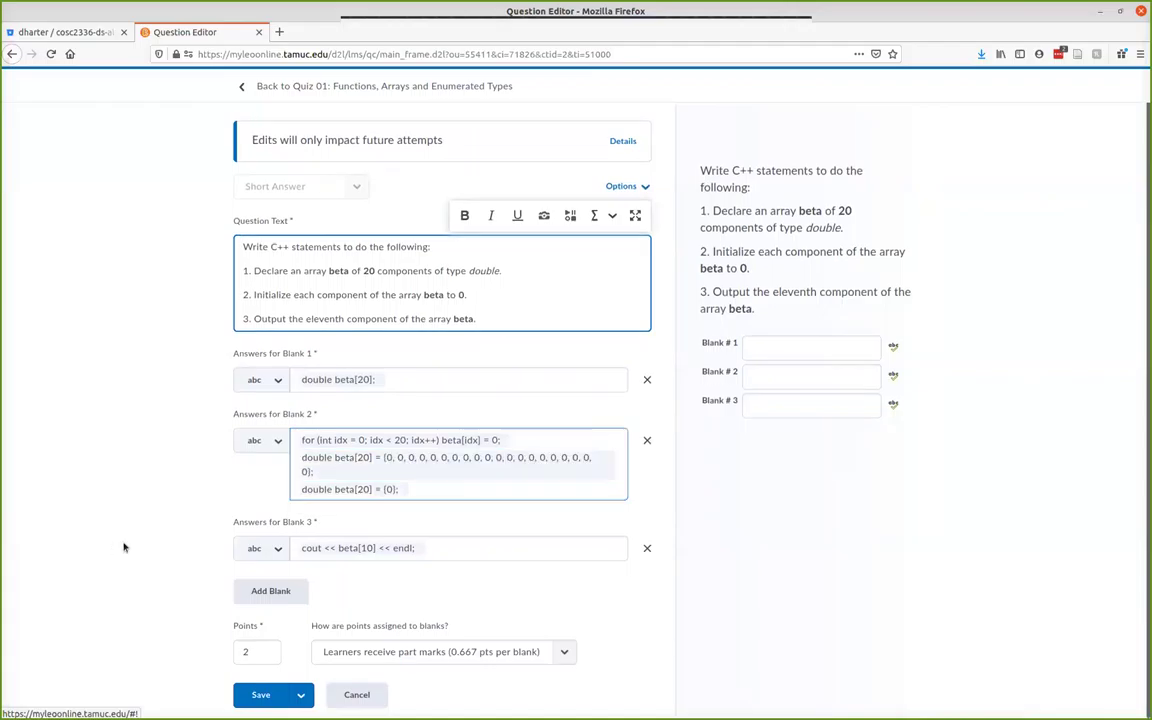
Remove the "double beta[20] = {0};" entry from the answers for blank 2
click(247, 88)
click(419, 495)
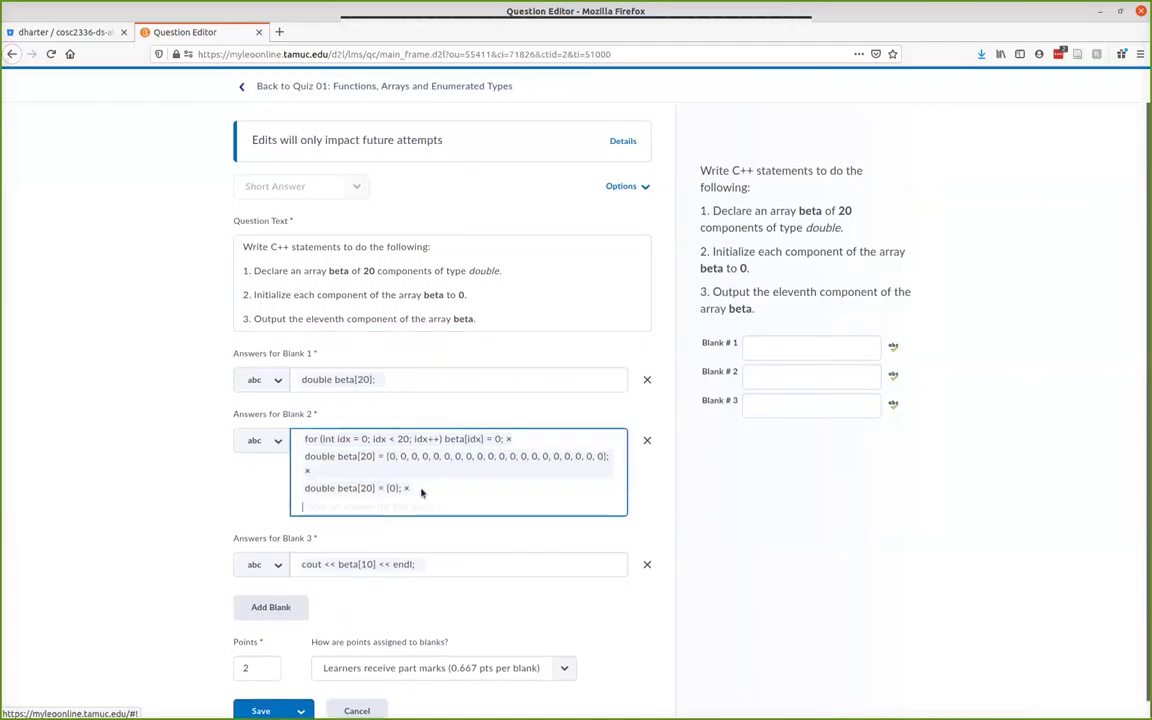
click(399, 488)
key(BackSpace)
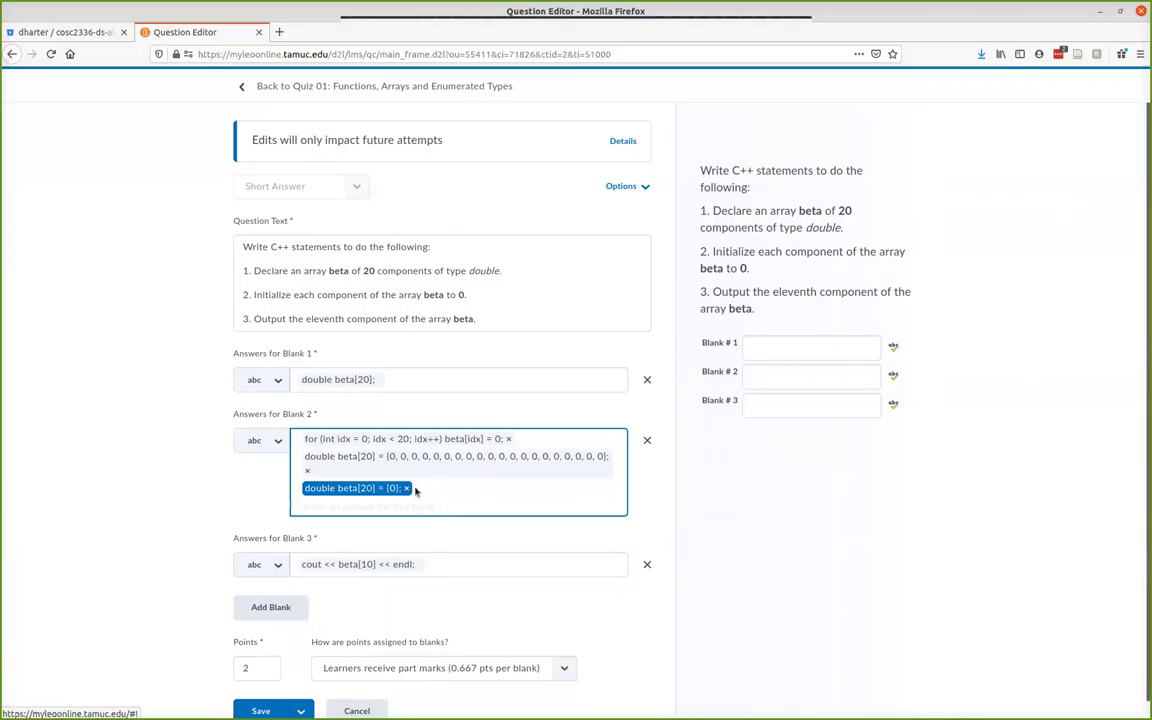
click(406, 488)
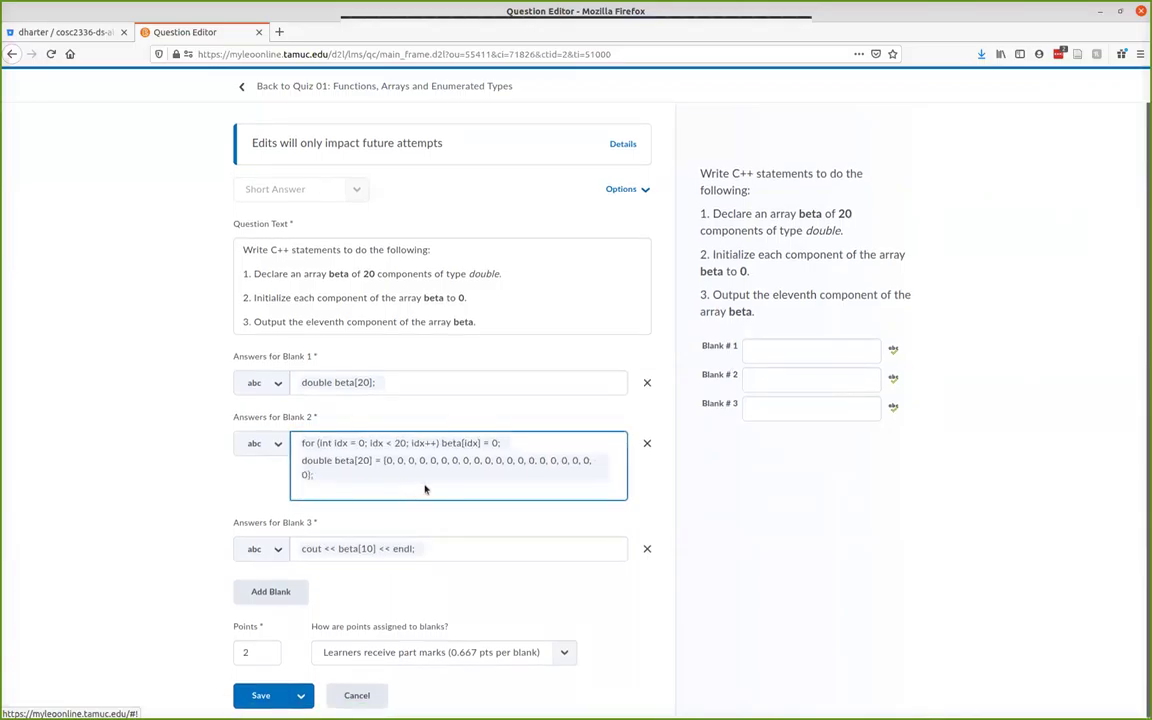
key(BackSpace)
click(420, 512)
Examine the blank 3 answer alongside the array initializer in blank 2, and return to the question list
click(390, 547)
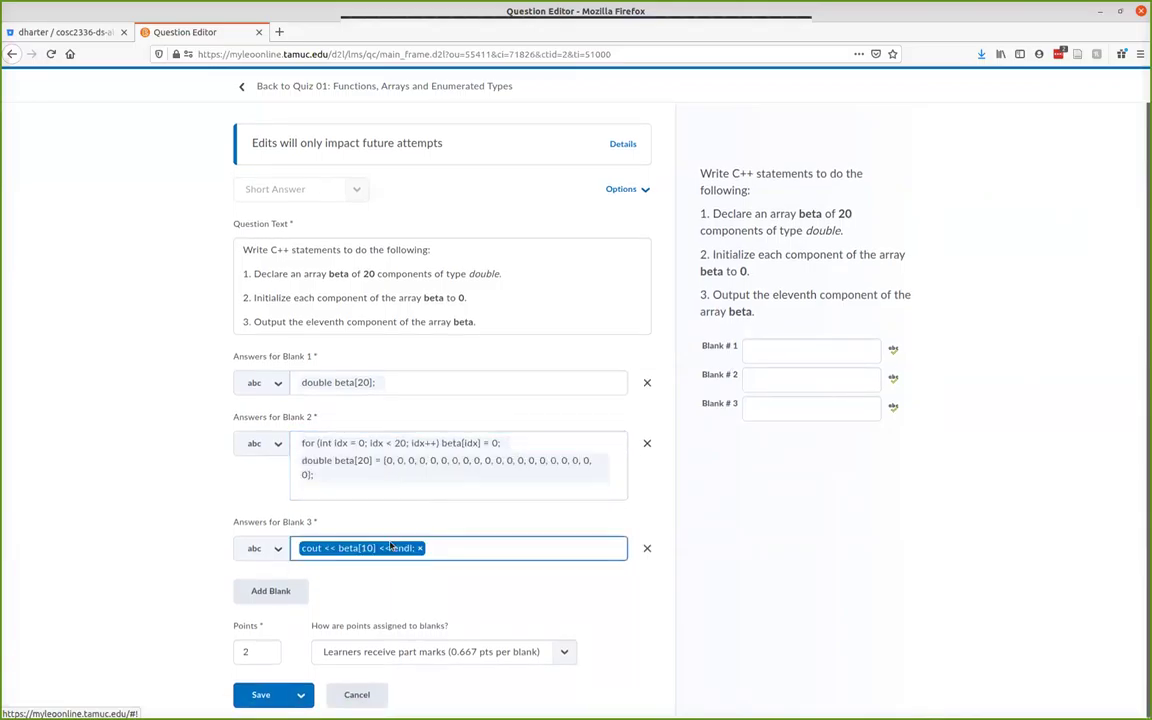
click(383, 507)
click(337, 548)
click(419, 548)
click(397, 548)
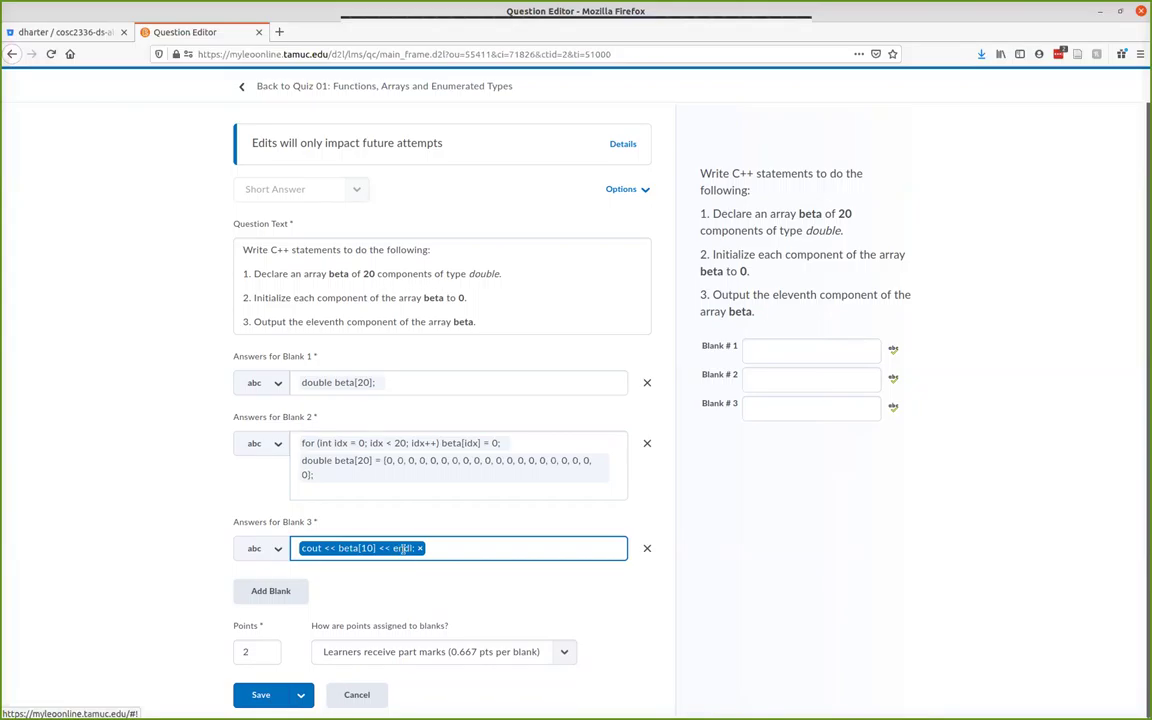
click(261, 651)
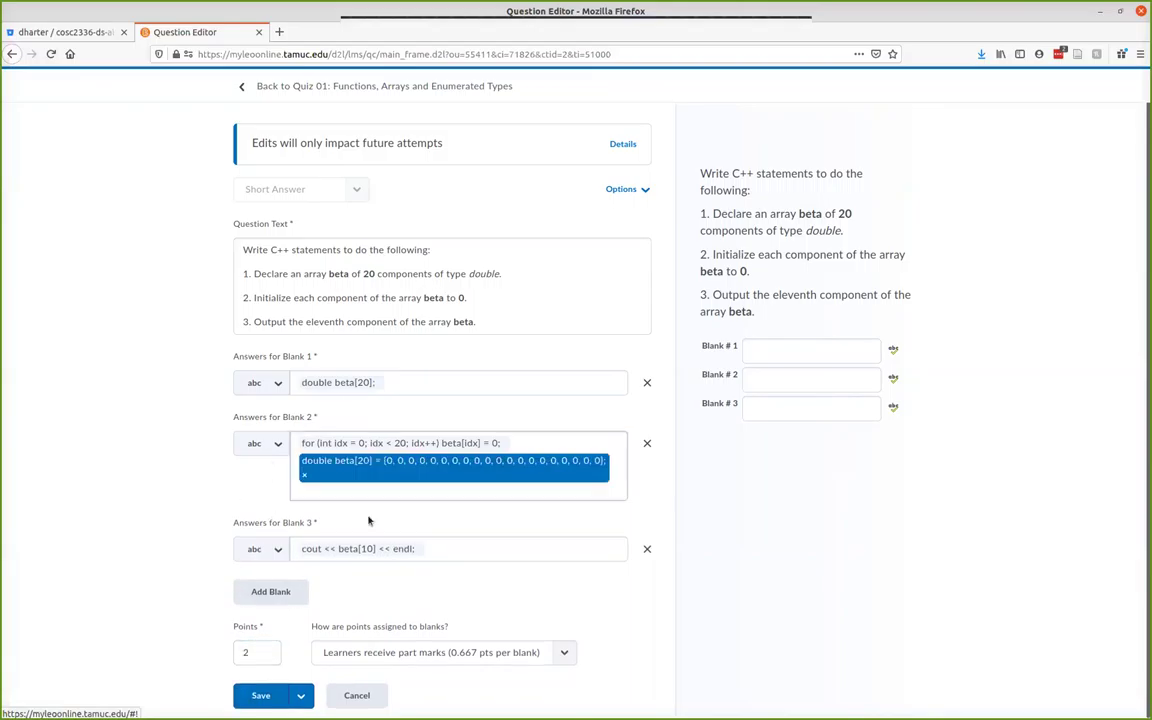
click(424, 548)
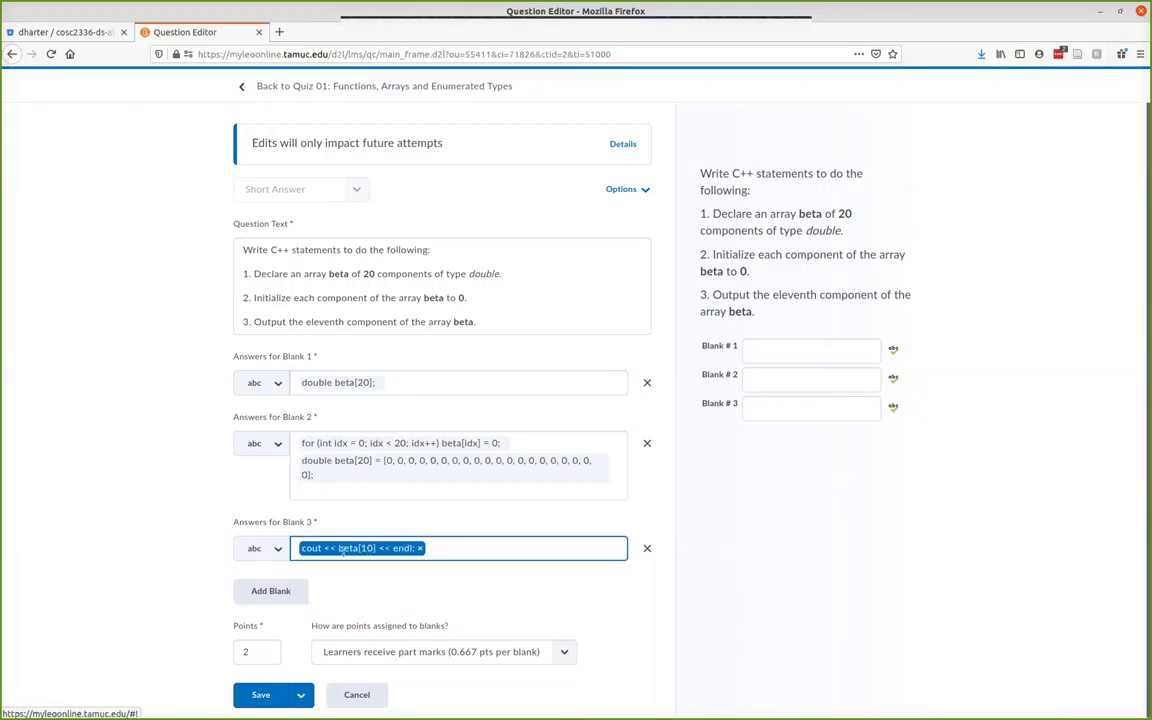
click(314, 477)
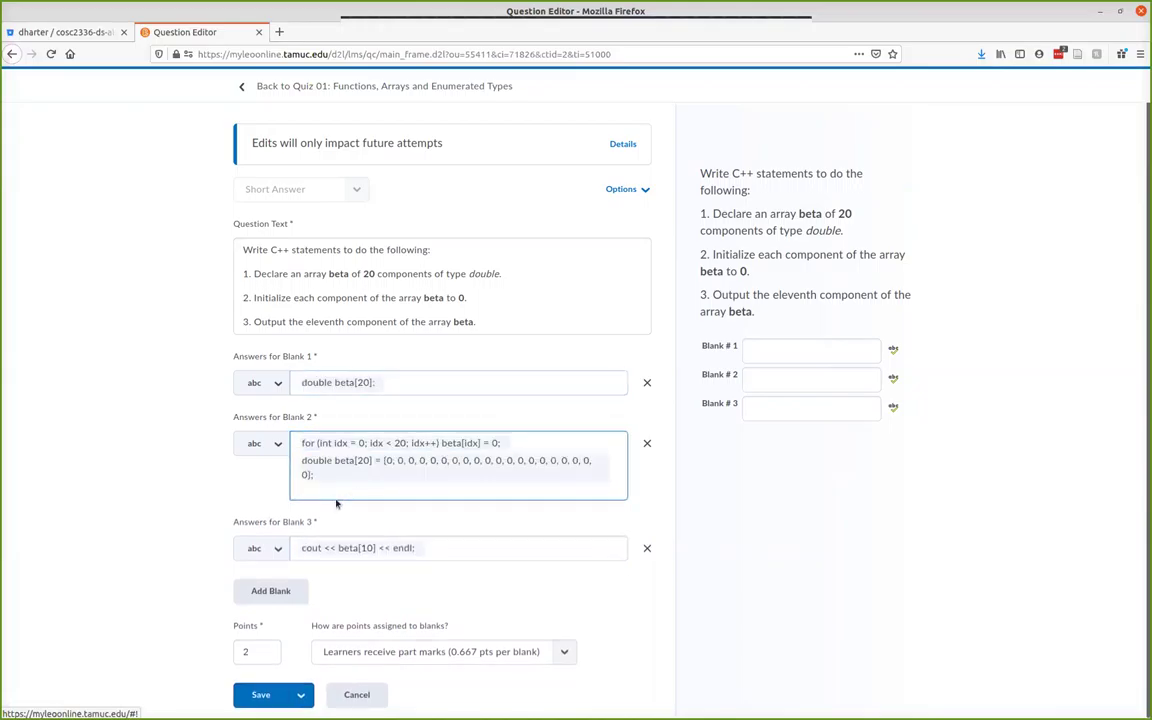
click(243, 88)
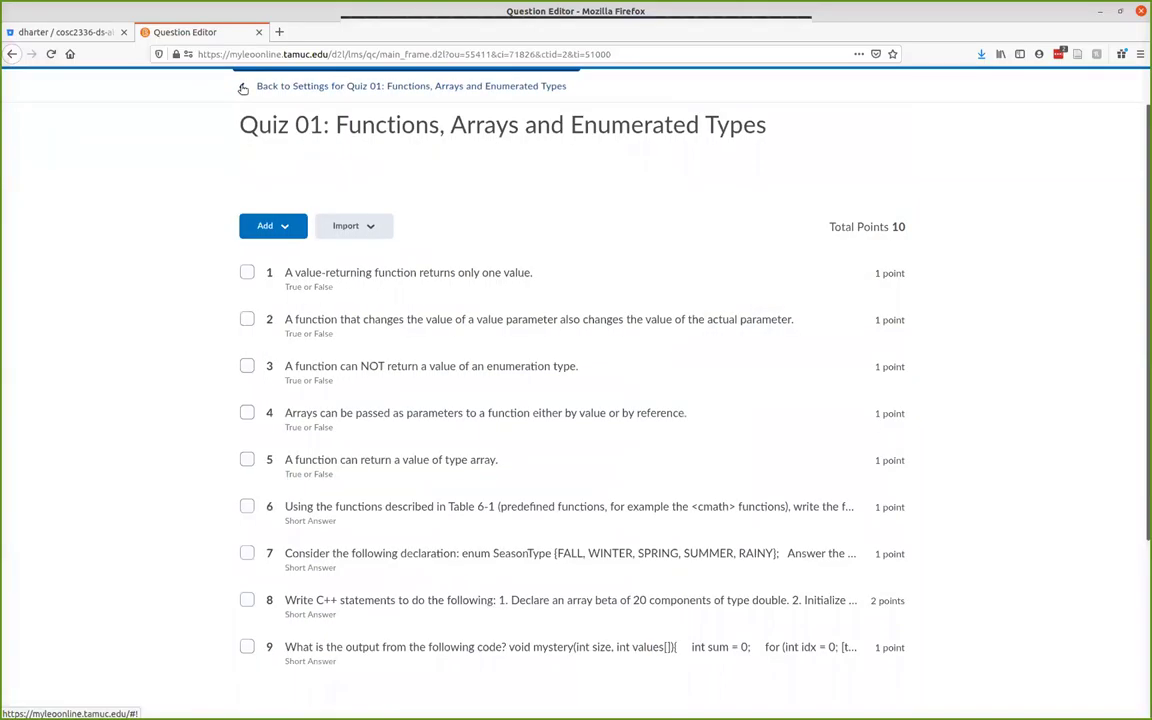
Reopen question 8 after a brief look into question 9, and examine its blank 3 answer against the question text
click(347, 651)
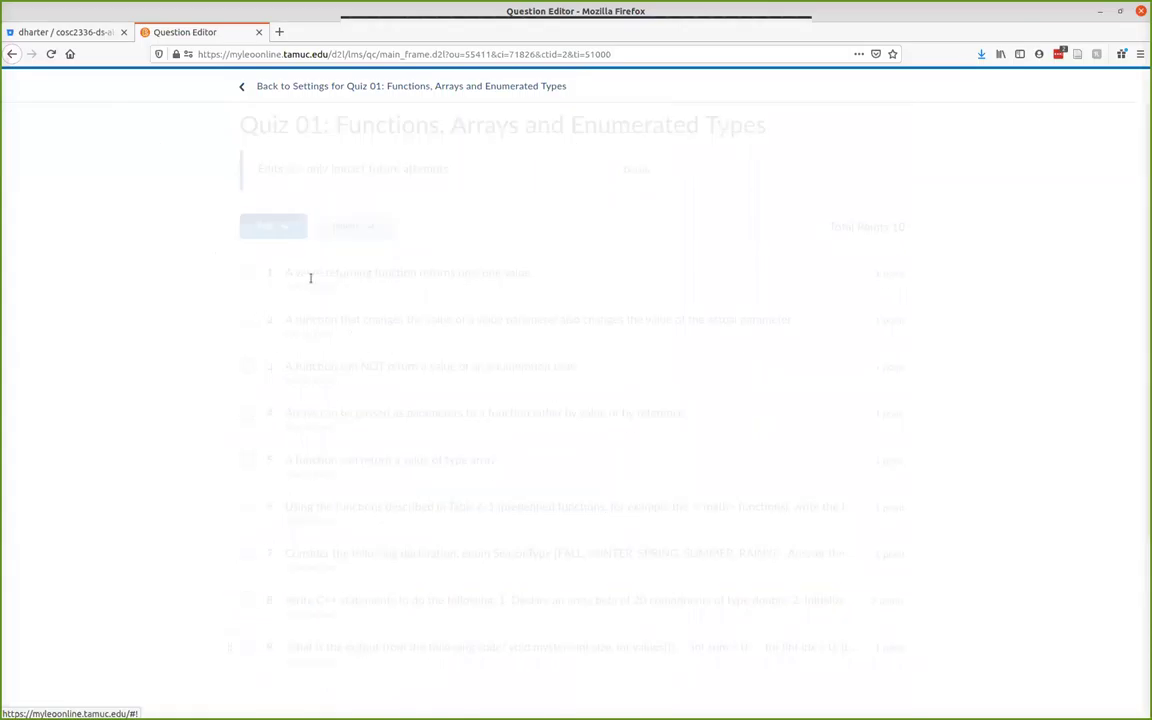
click(242, 89)
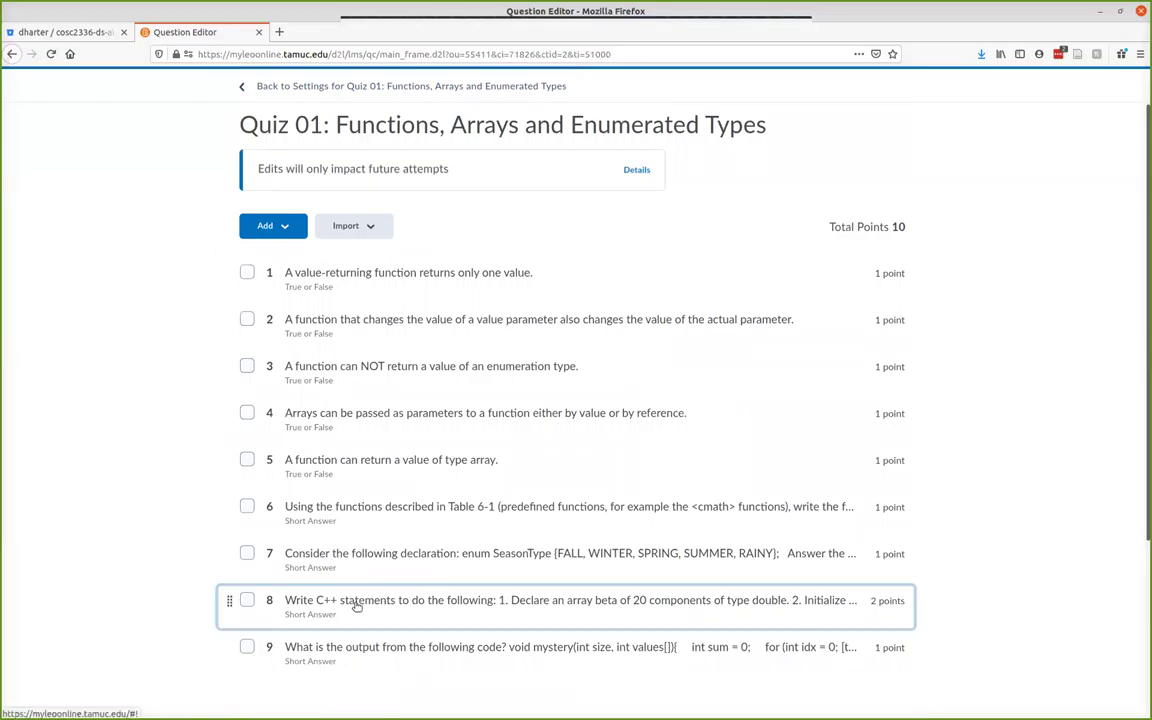
click(355, 600)
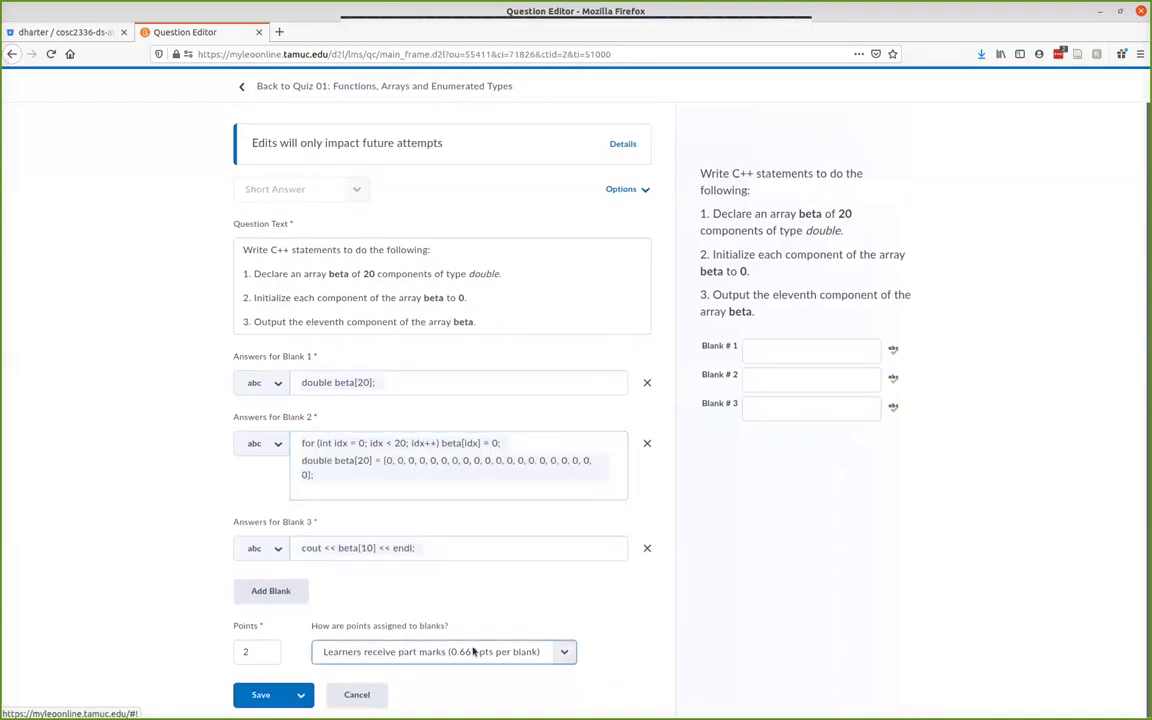
click(373, 547)
click(295, 310)
click(345, 547)
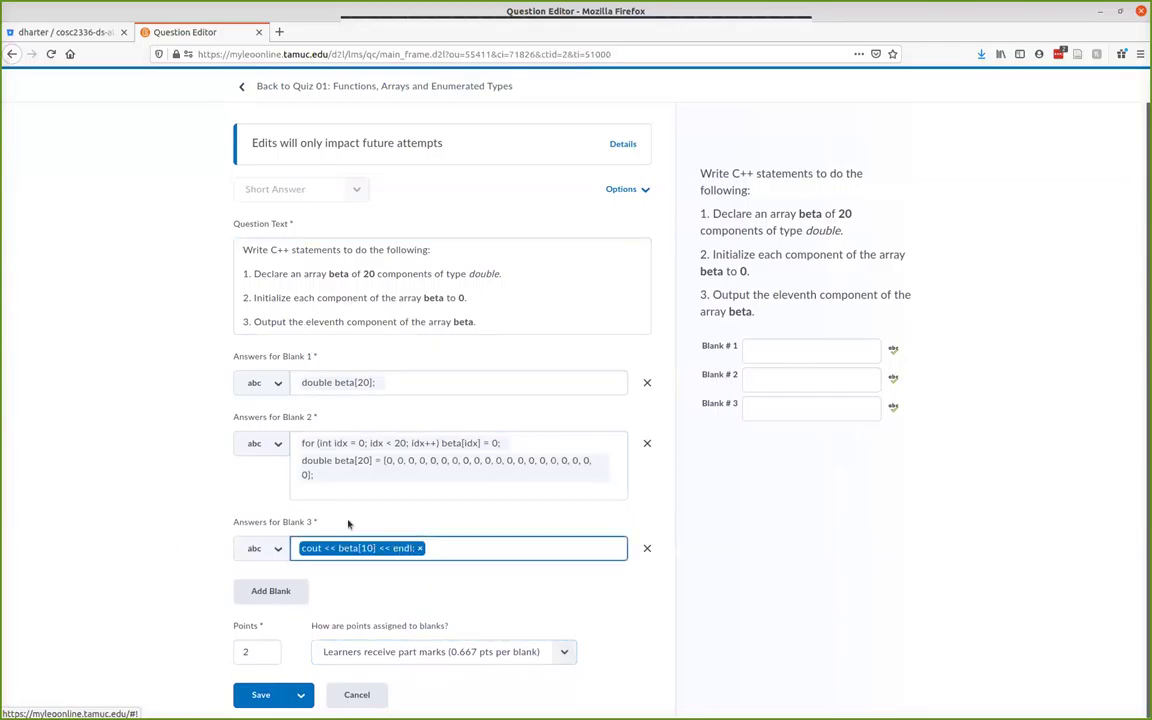
Examine the "cout << beta[10] << endl;" answer for blank 3 against the third part of the question text
click(340, 547)
click(365, 557)
click(372, 548)
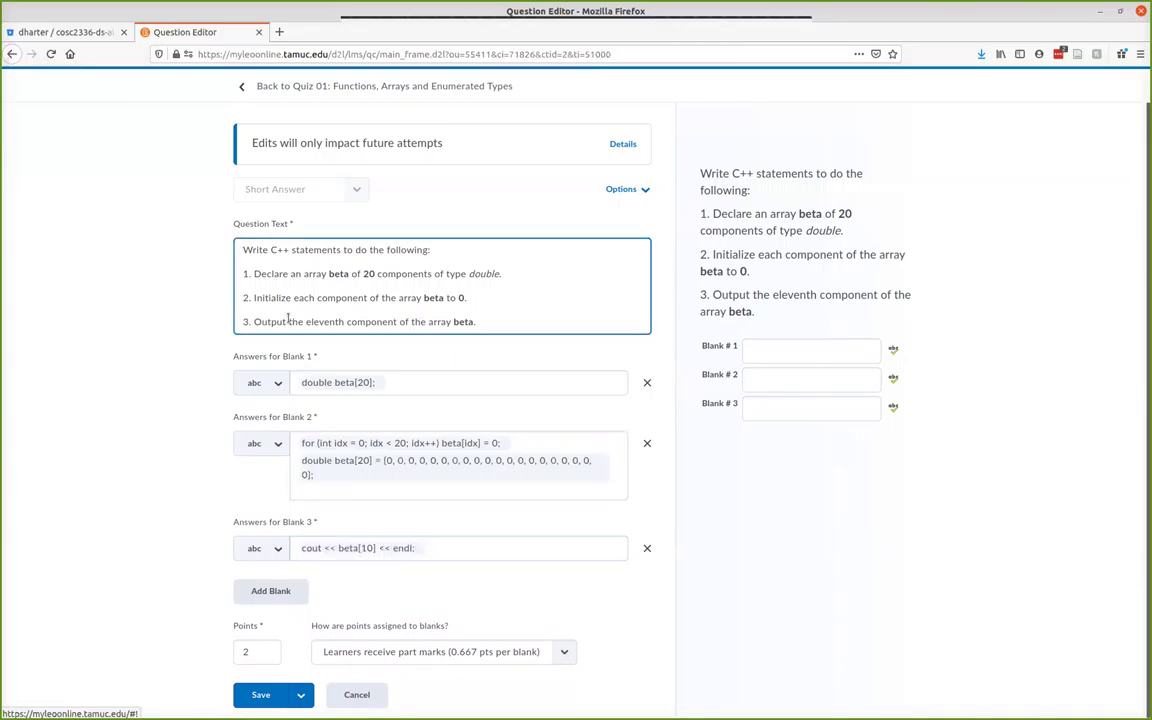
click(352, 549)
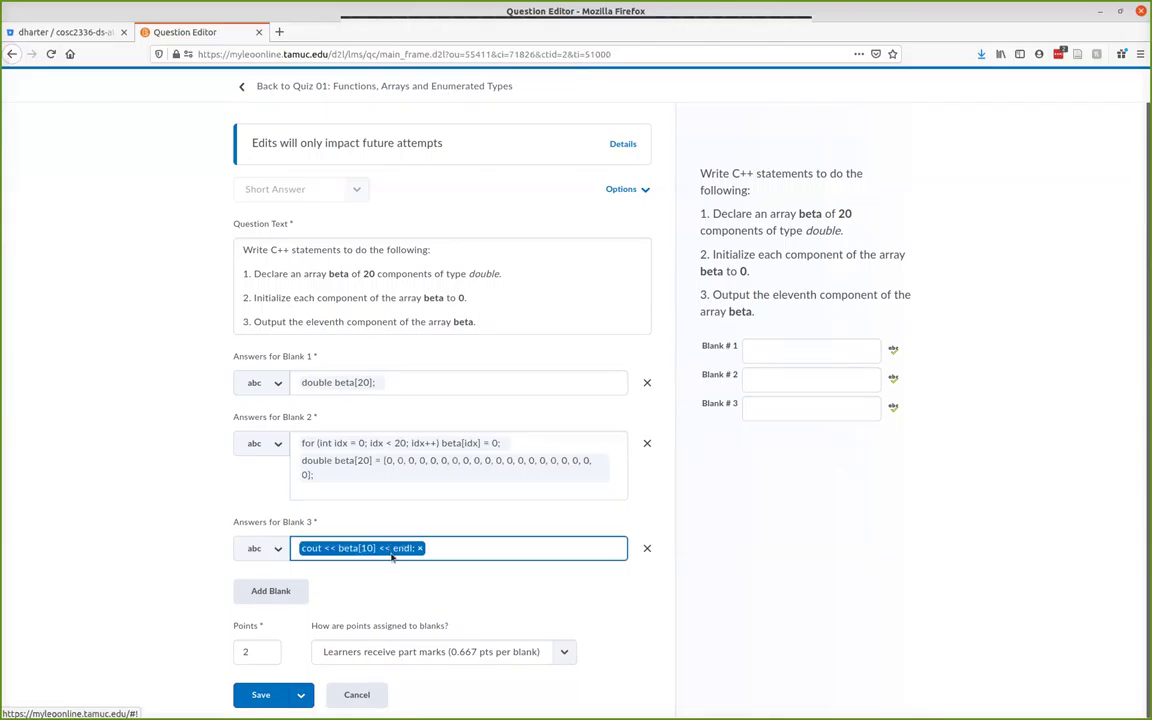
click(395, 549)
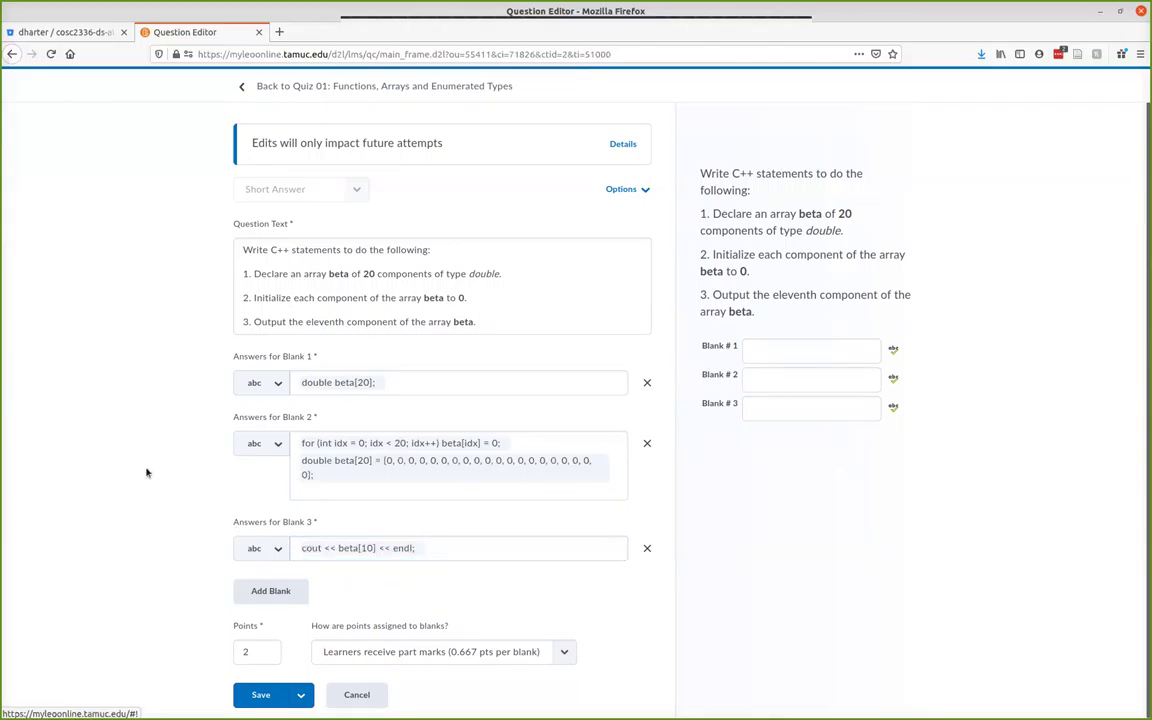
click(442, 312)
triple_click(423, 549)
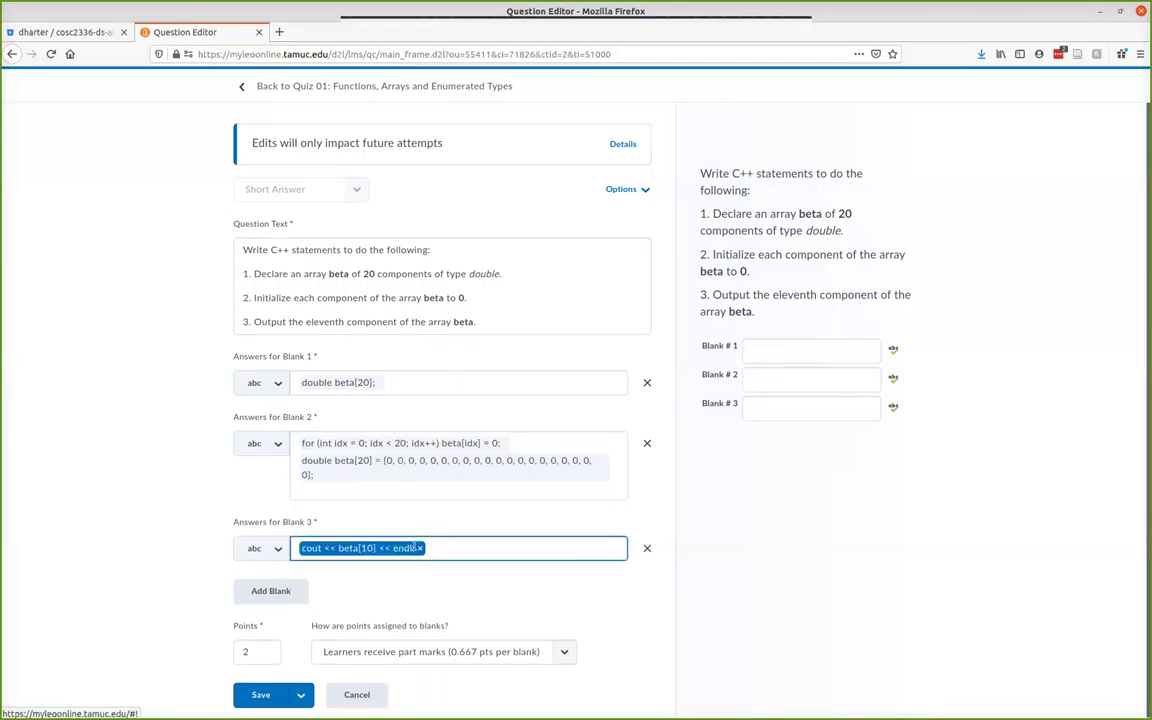
Compare the array initializer and the for loop among the blank 2 answers with the output statement in blank 3
triple_click(346, 478)
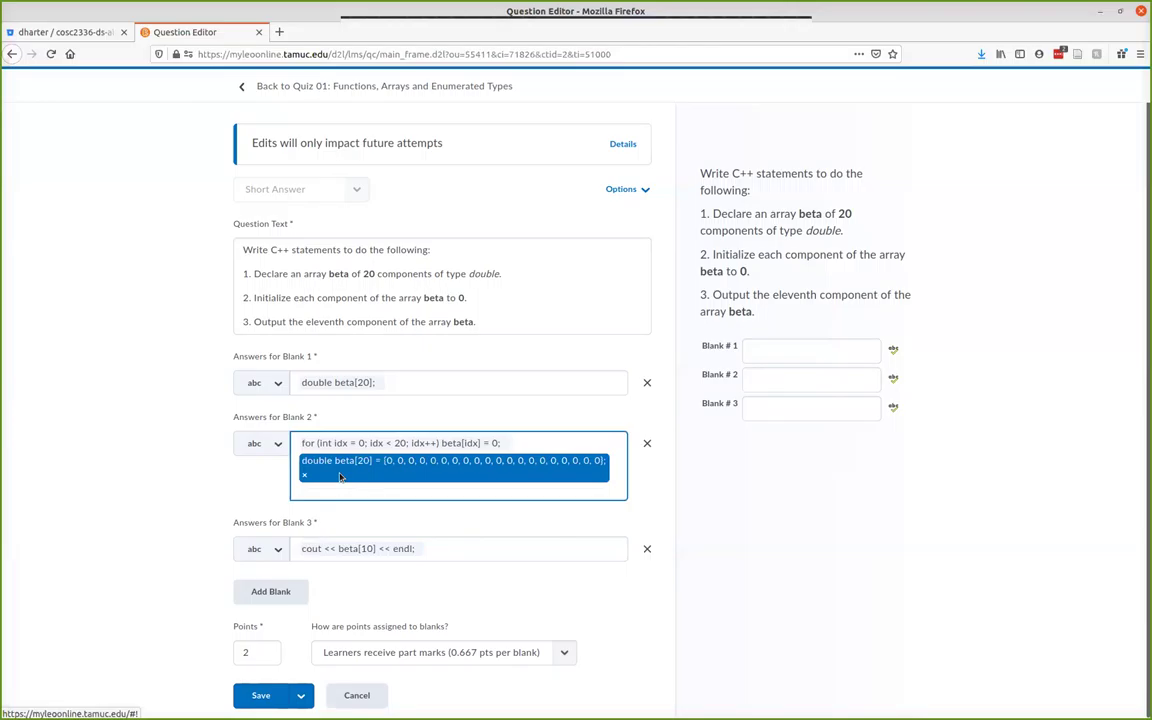
click(324, 447)
key(Right)
key(Right)
key(Left)
key(Left)
key(Right)
key(Right)
key(Left)
click(370, 548)
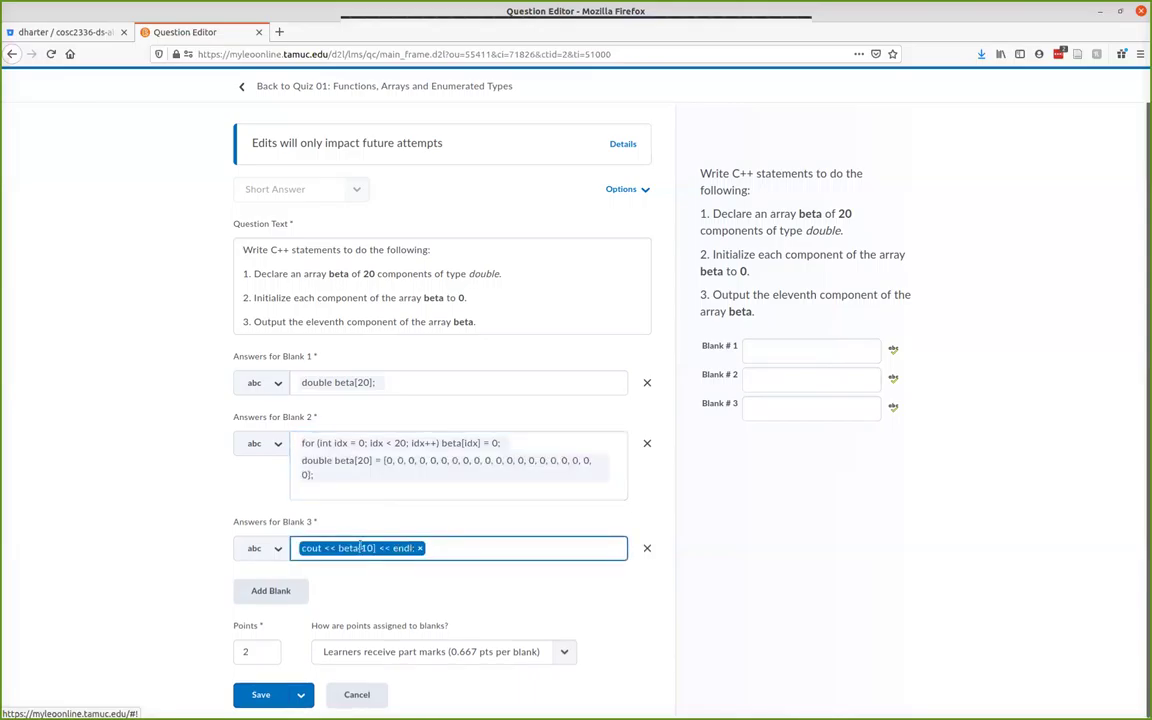
key(Right)
key(Left)
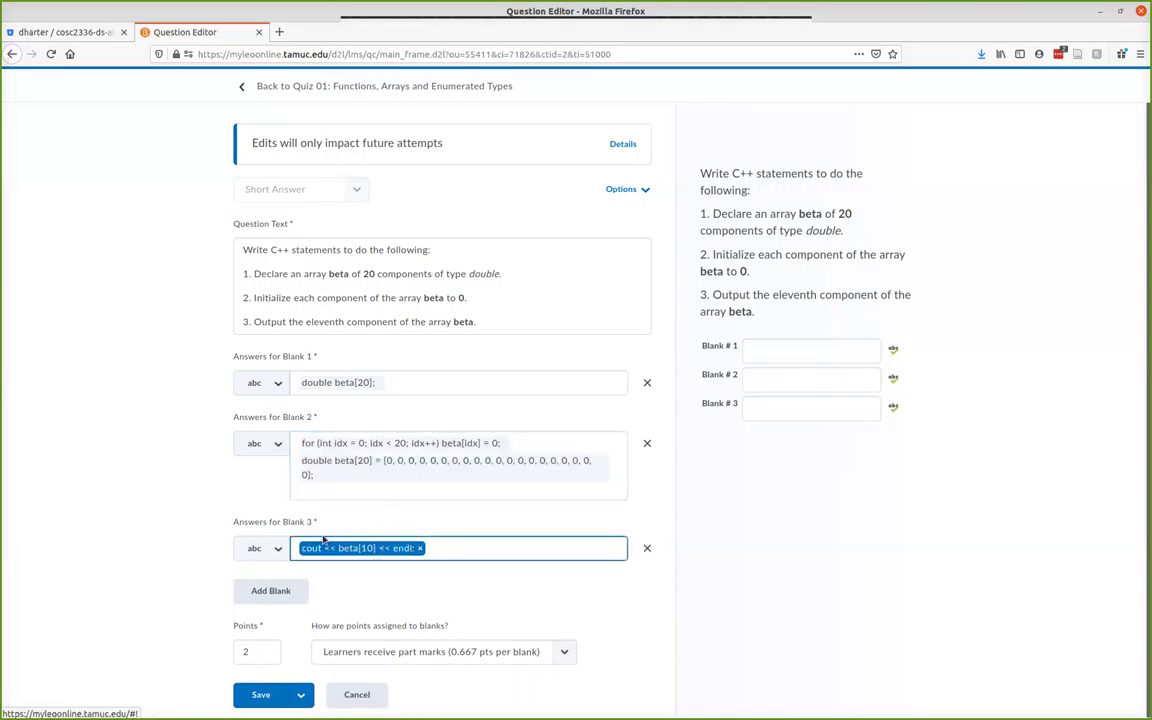
Review the beta[10] index and endl parts of the blank 3 answer together with the question text
click(347, 548)
click(349, 548)
click(709, 506)
click(709, 506)
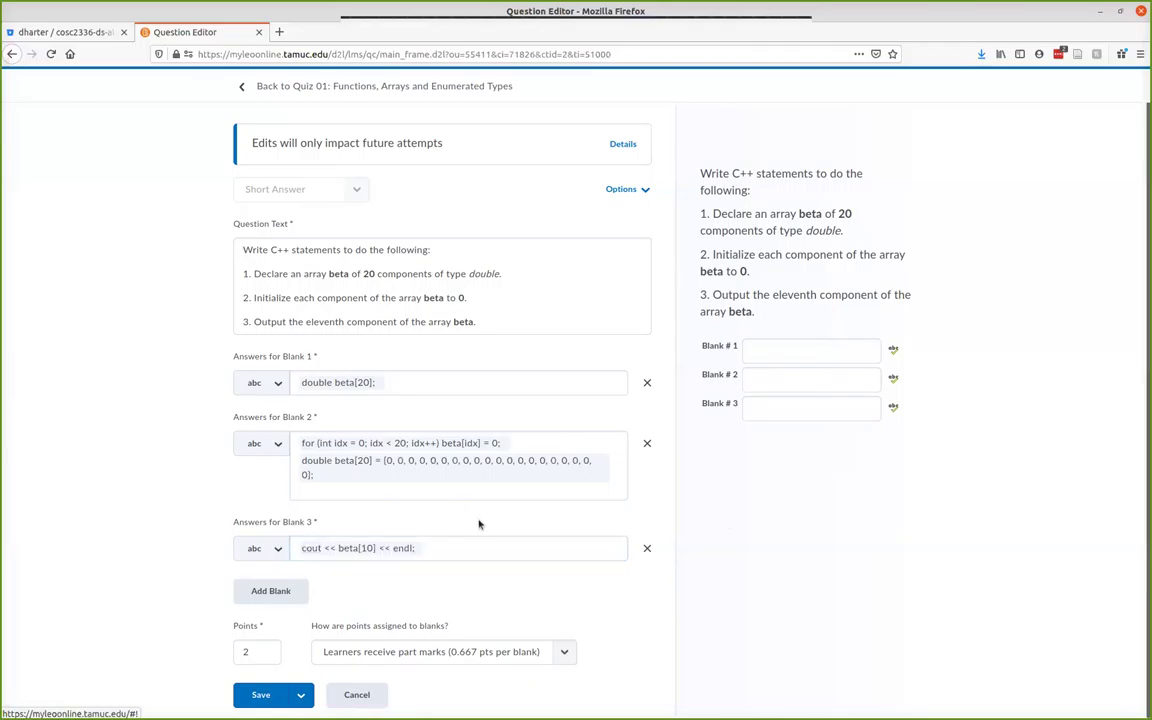
click(409, 549)
click(399, 551)
click(405, 549)
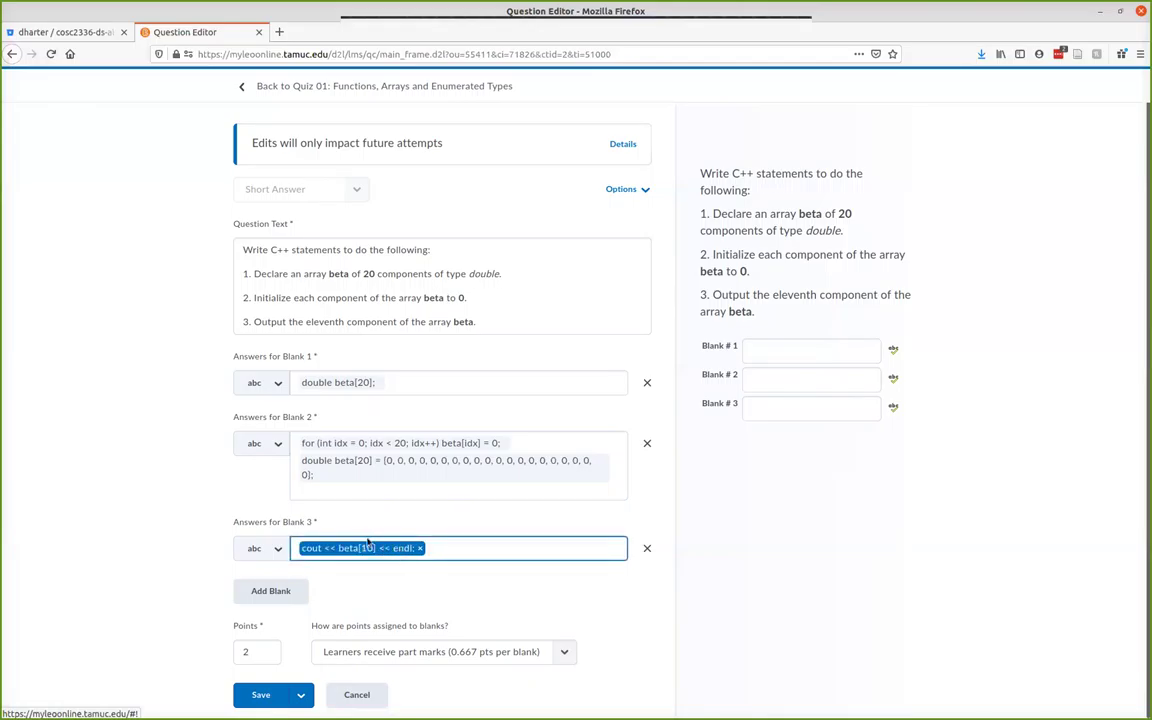
click(352, 297)
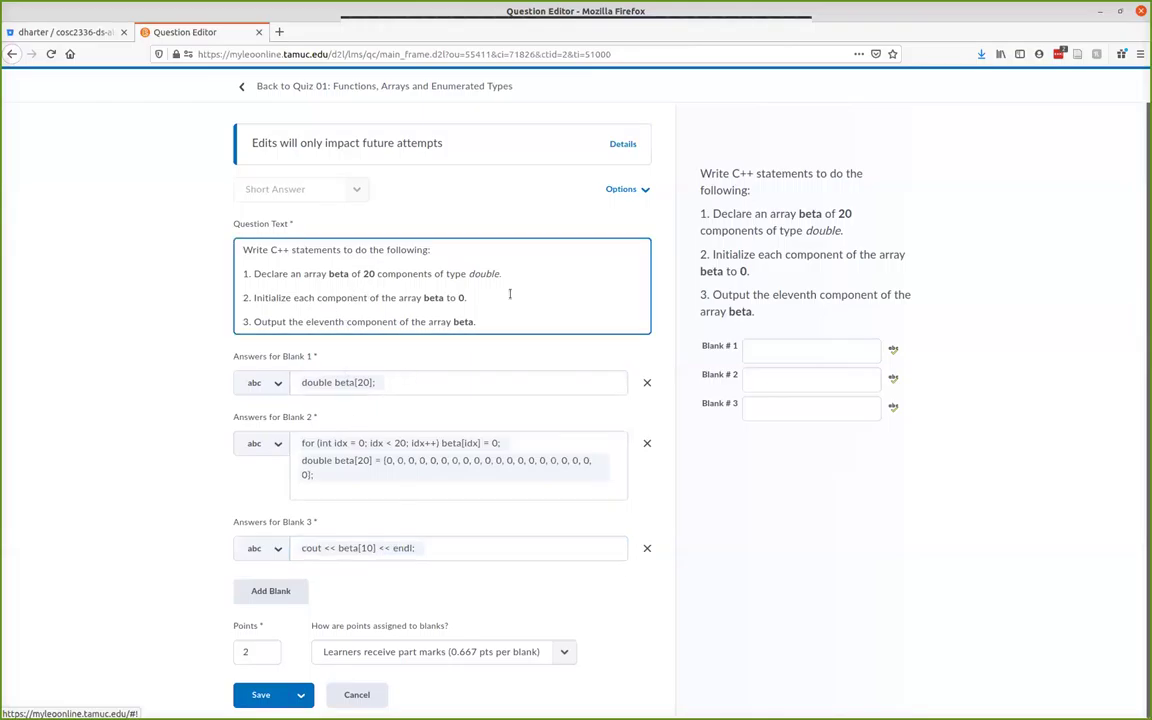
click(430, 550)
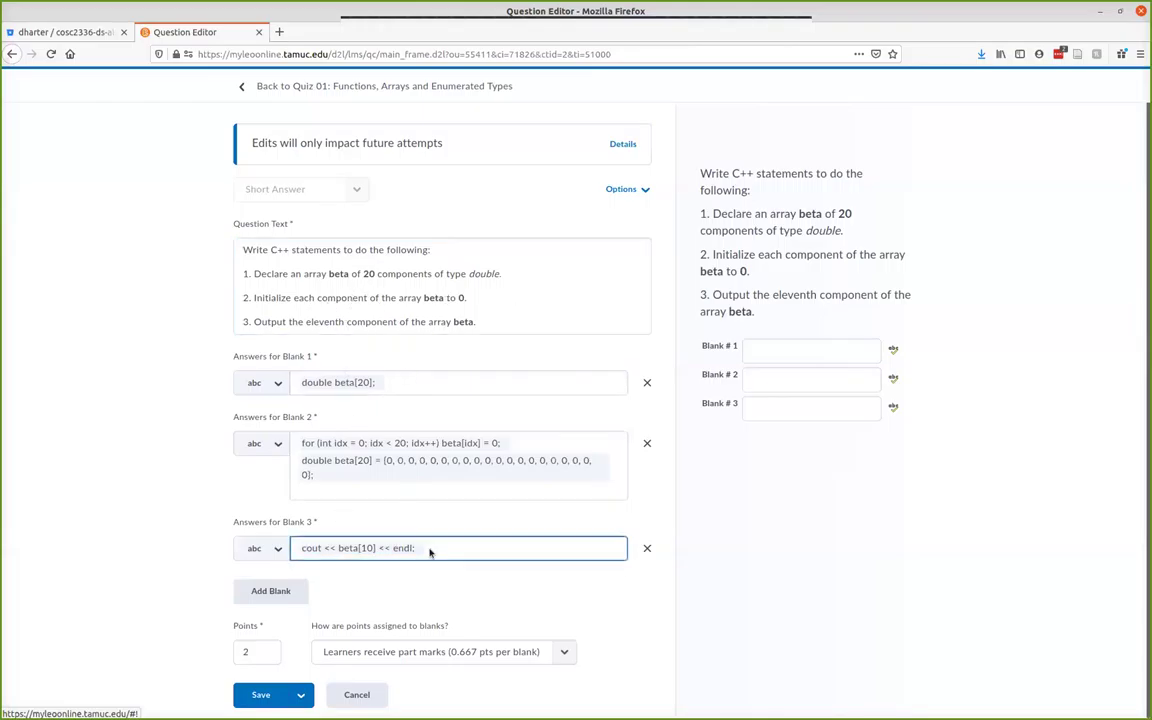
click(406, 548)
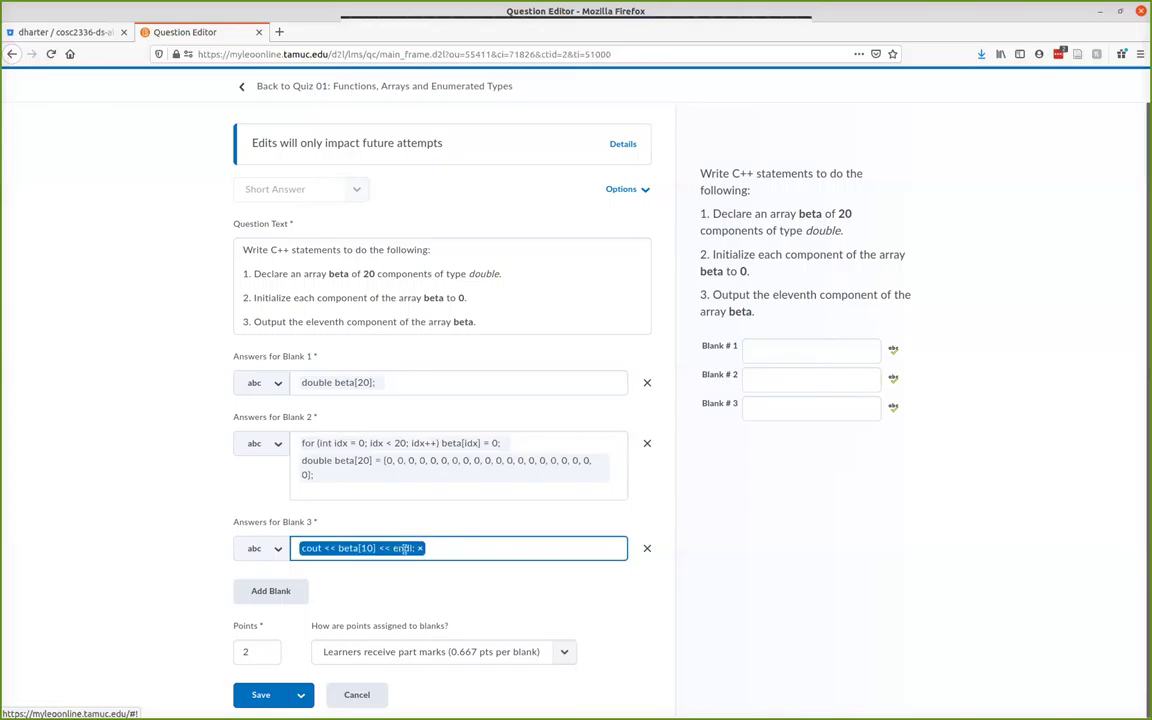
Check the blank 2 array initializer against the blank 3 output statement once more, and go back to the Quiz 01 question list
click(401, 466)
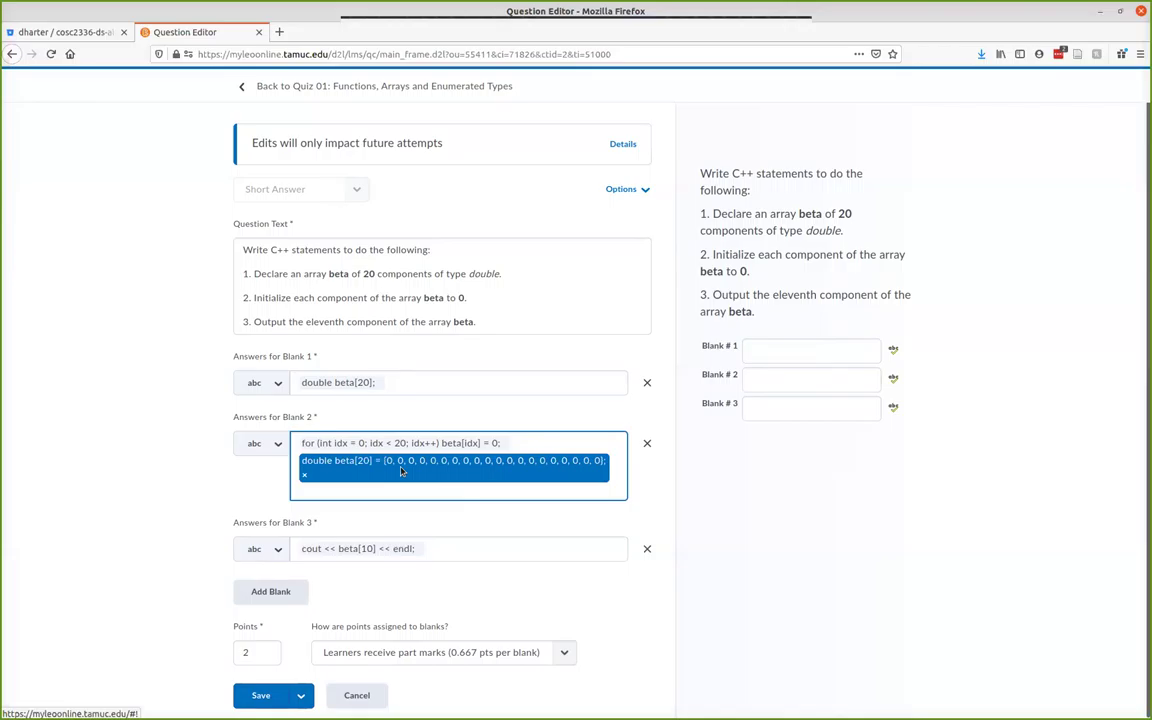
click(415, 548)
click(430, 548)
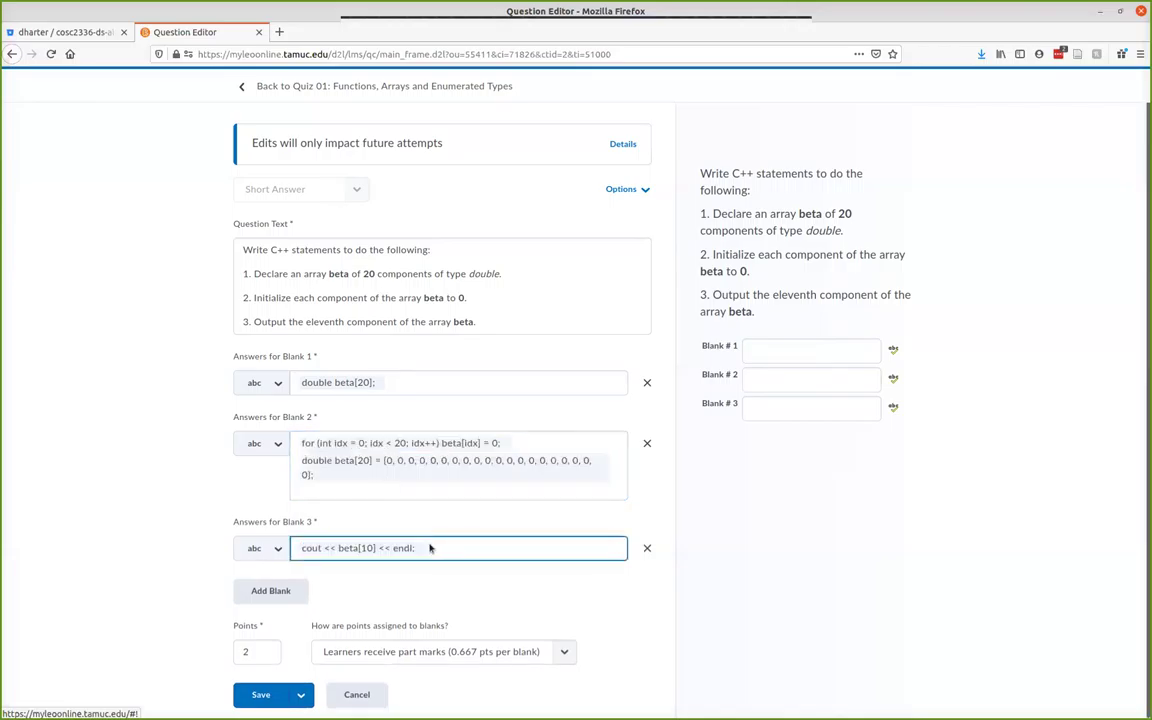
click(421, 312)
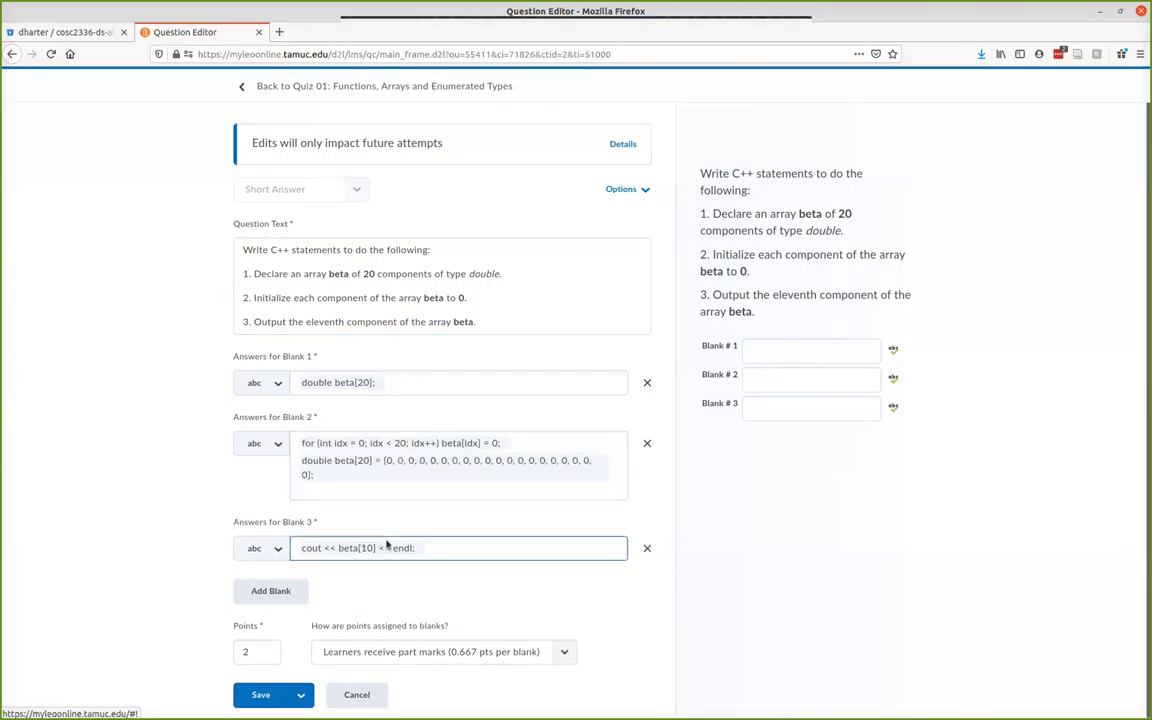
click(245, 87)
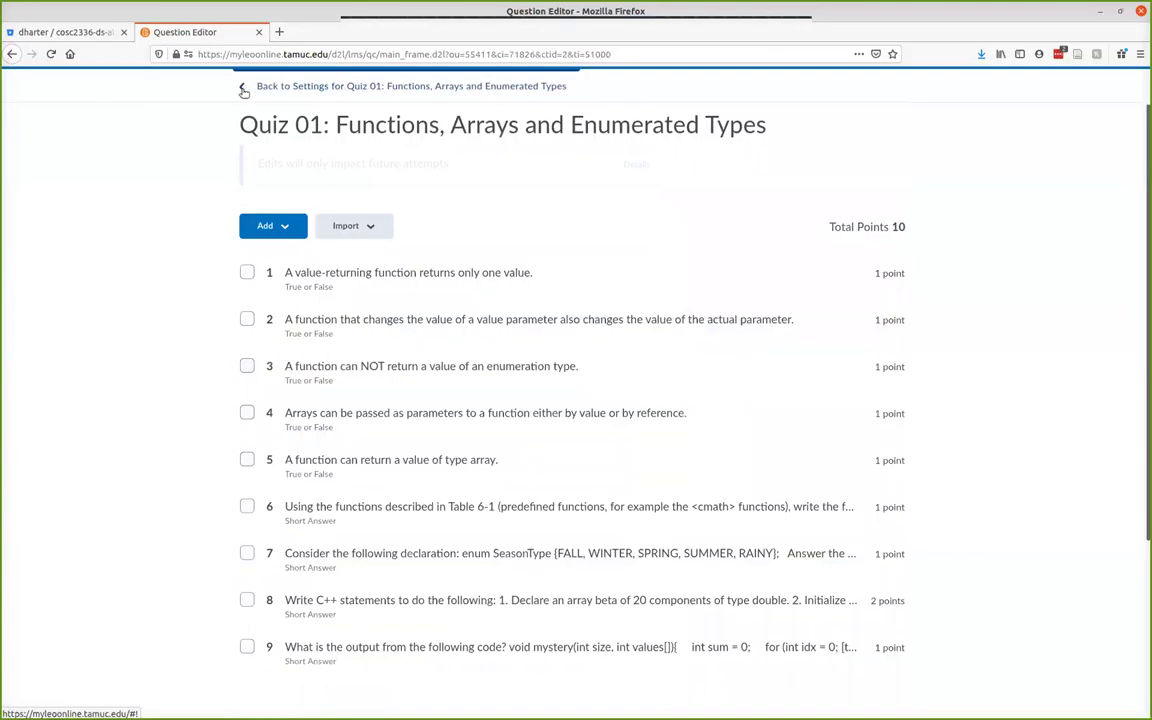
Open question 9 about the mystery function's output and expand its question text to full screen
scroll(375, 613, down, 3)
click(337, 442)
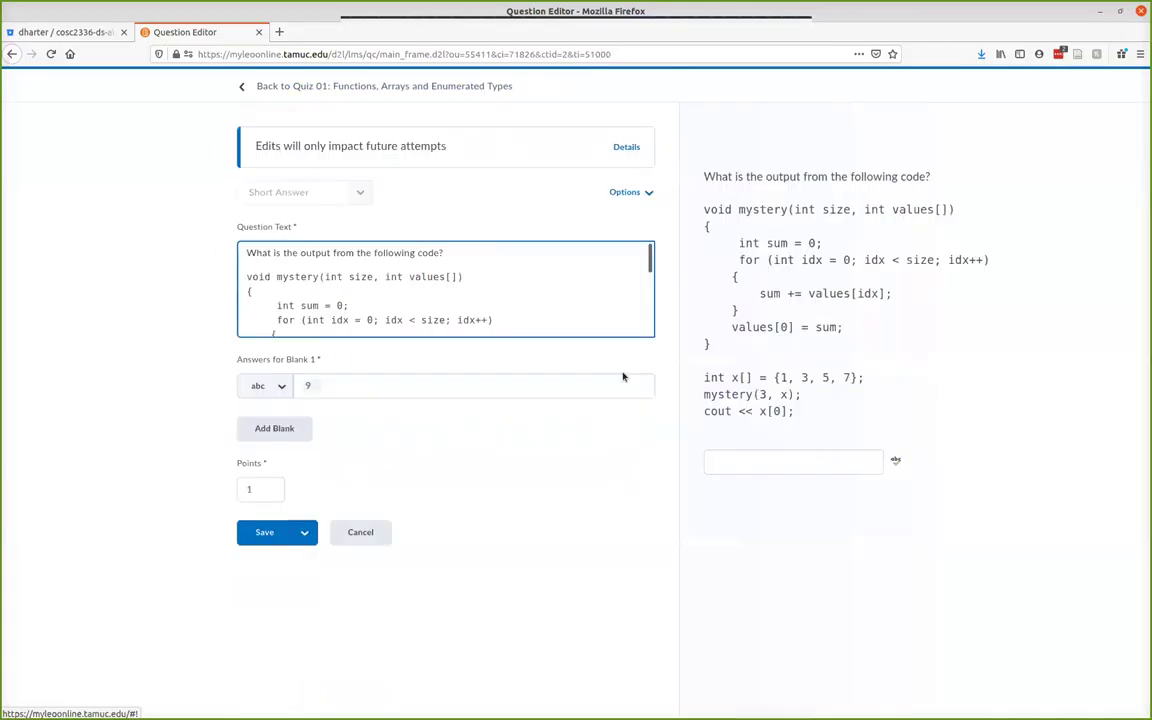
click(636, 307)
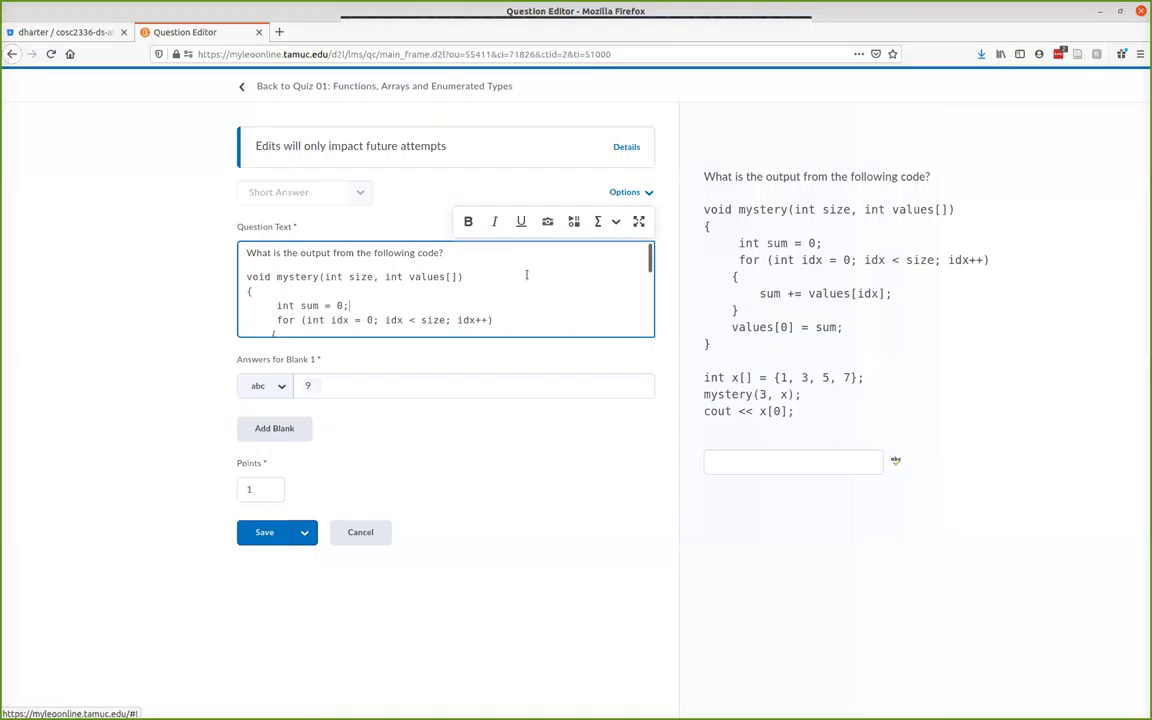
click(637, 223)
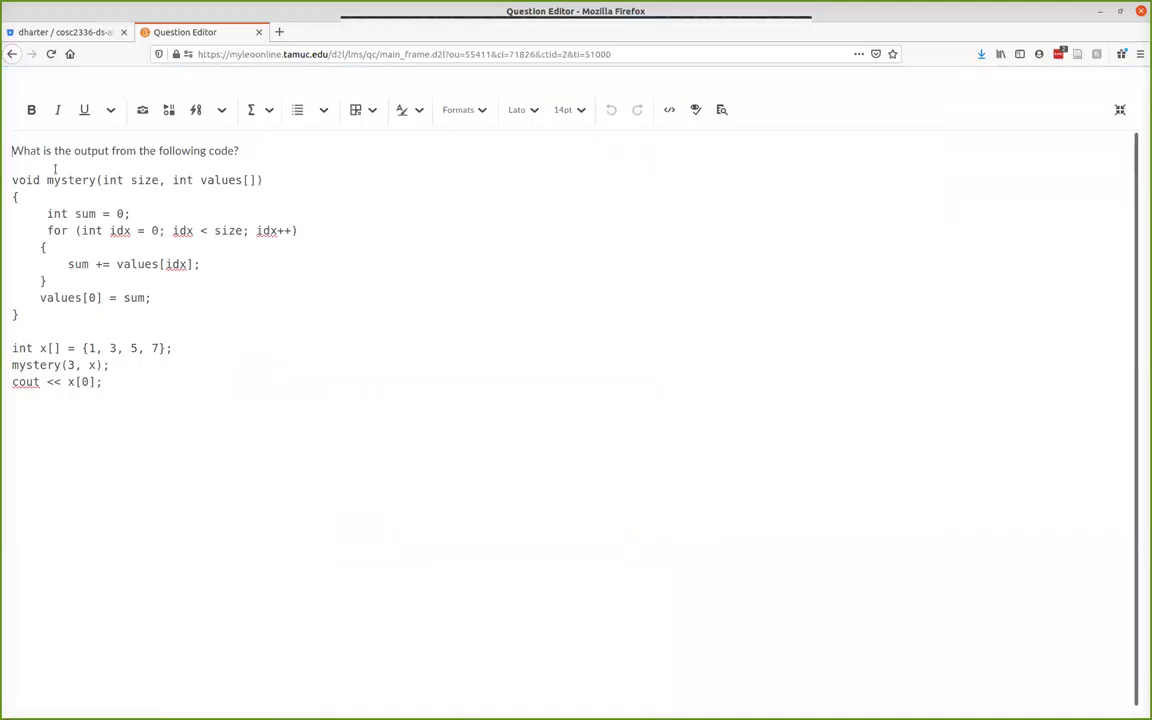
Examine the mystery code from the values parameter to the x[0] output, exit full screen, and leave question 9 without saving
double_click(218, 180)
click(206, 226)
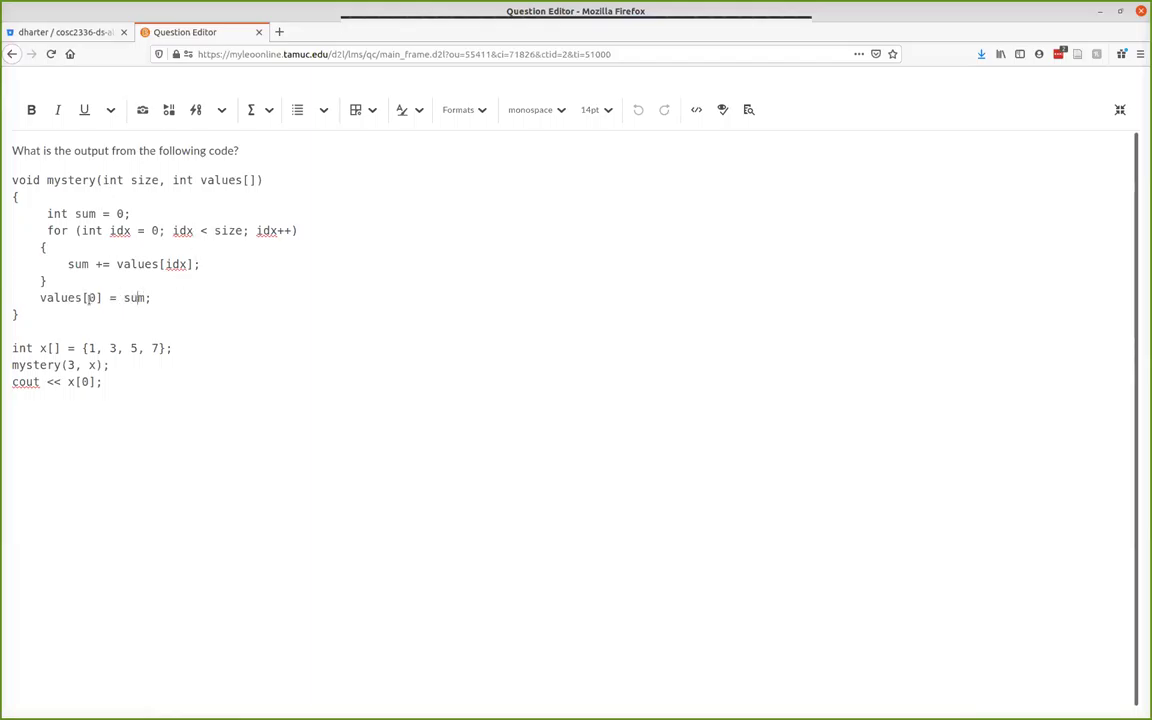
drag(64, 383, 94, 383)
click(79, 415)
click(1120, 109)
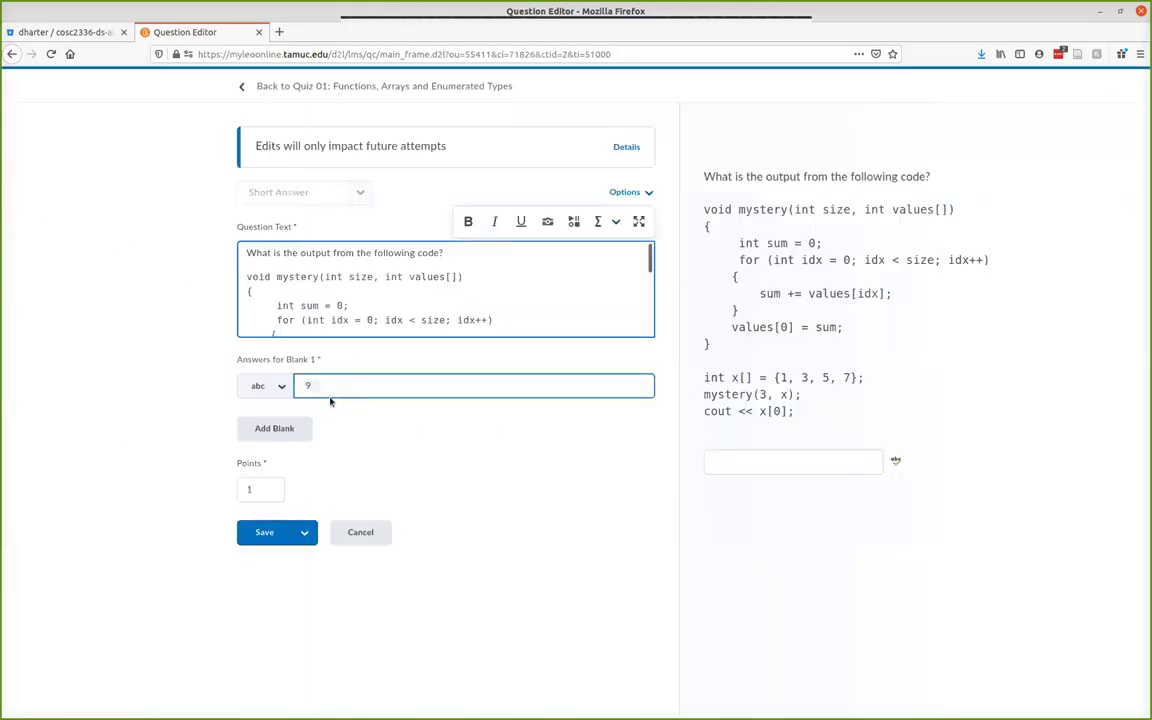
click(358, 533)
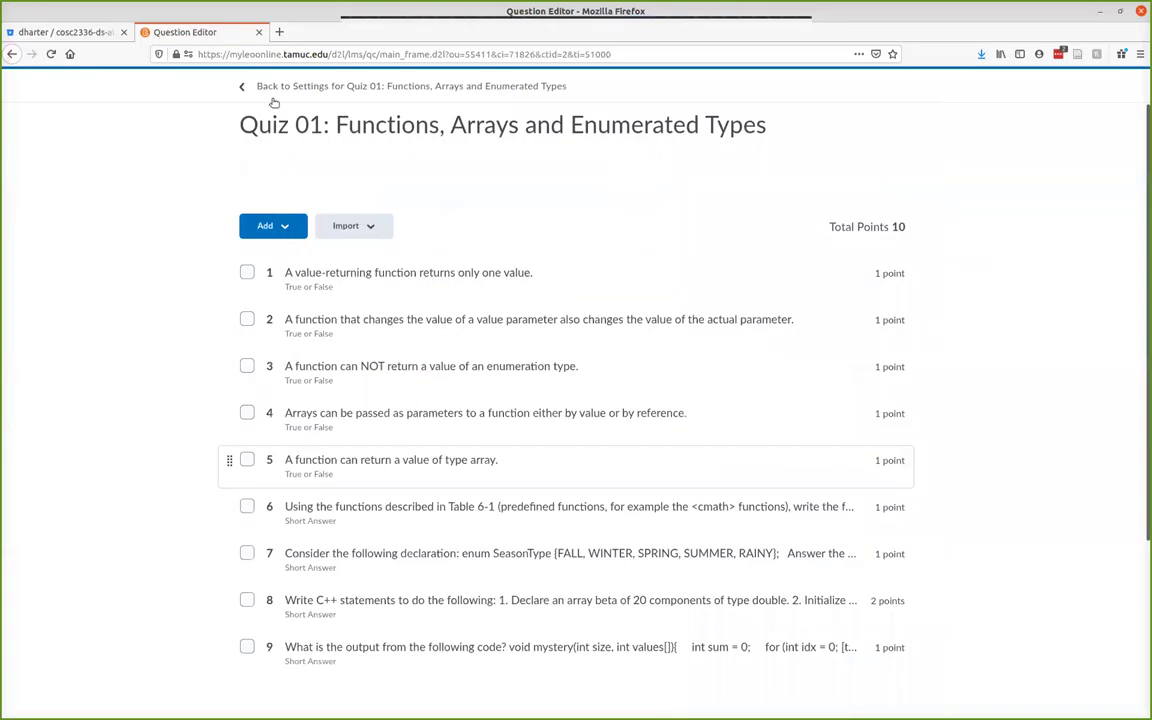